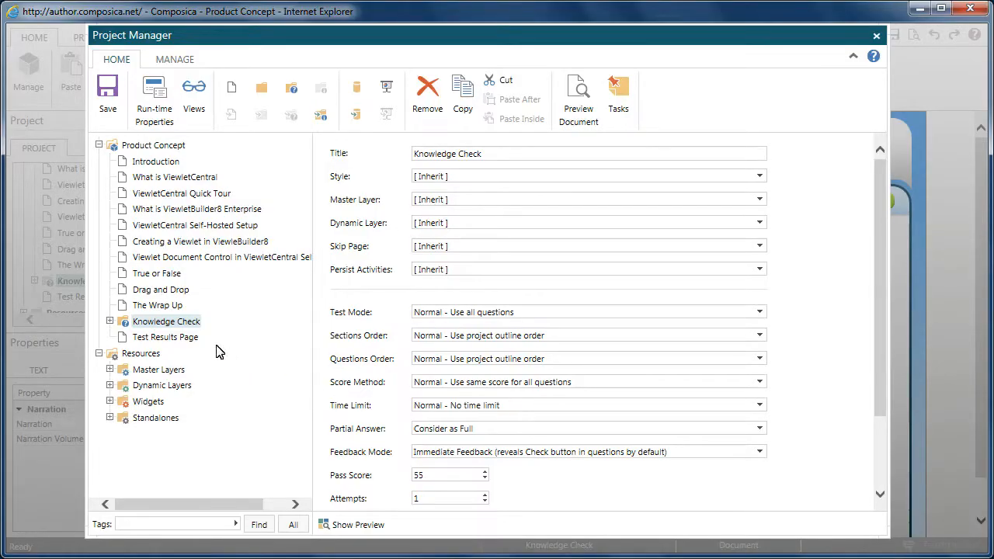
Step: Open the Knowledge Check page and insert the Master Plumber game from the Mind Games picker
double_click(185, 323)
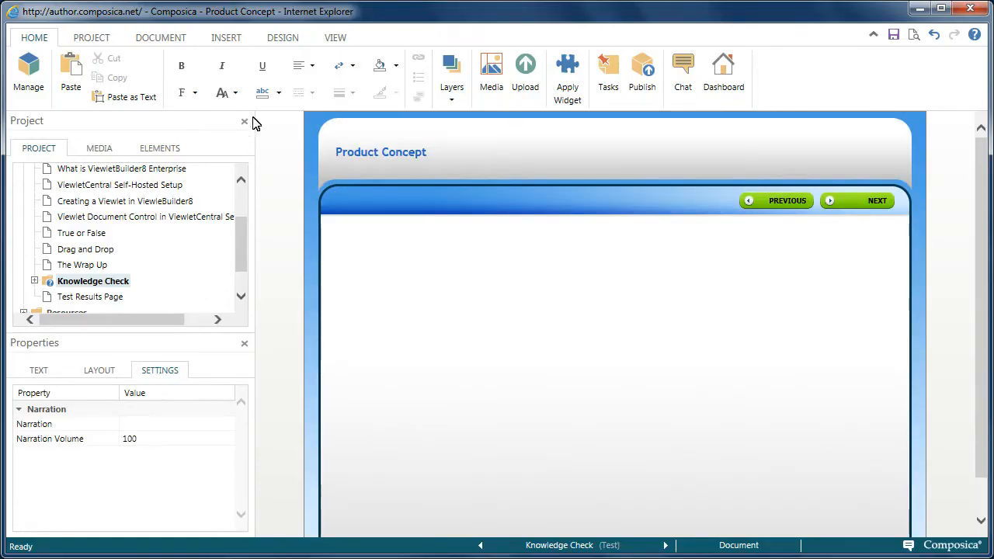
left_click(229, 41)
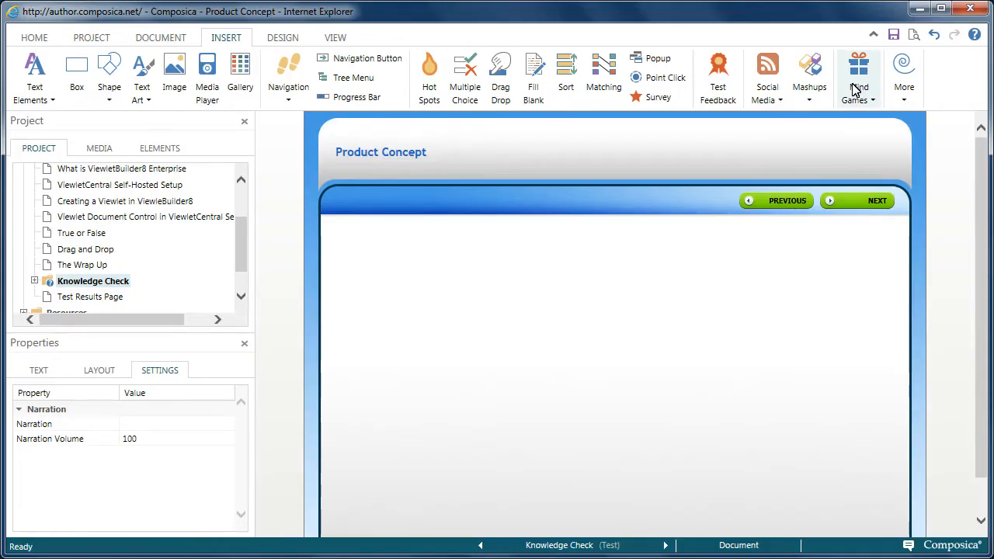
left_click(854, 90)
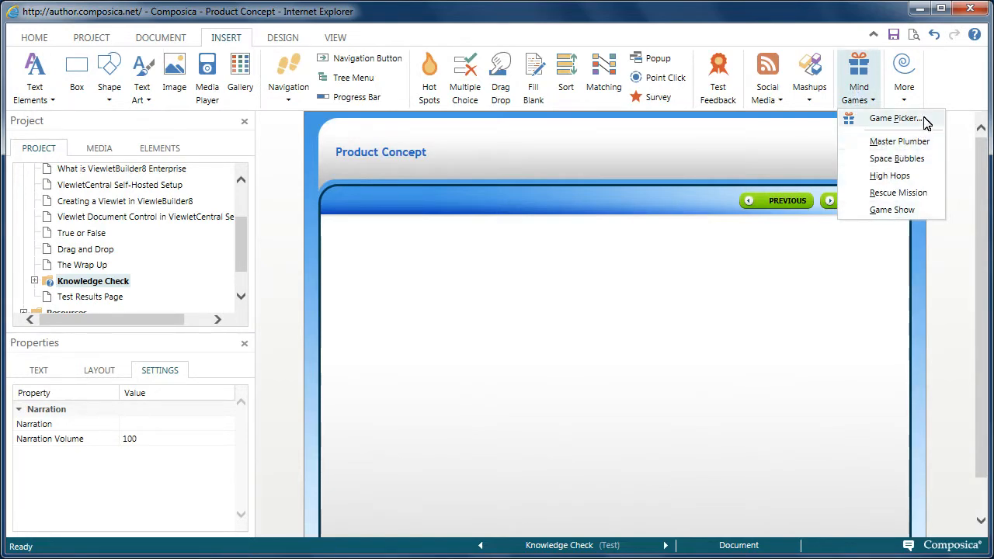
left_click(893, 118)
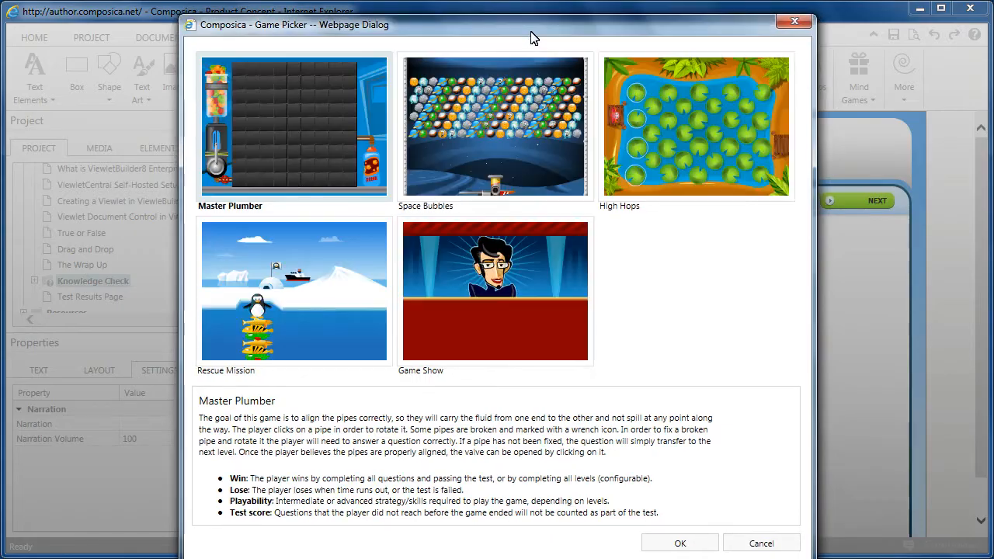
left_click_drag(532, 37, 534, 34)
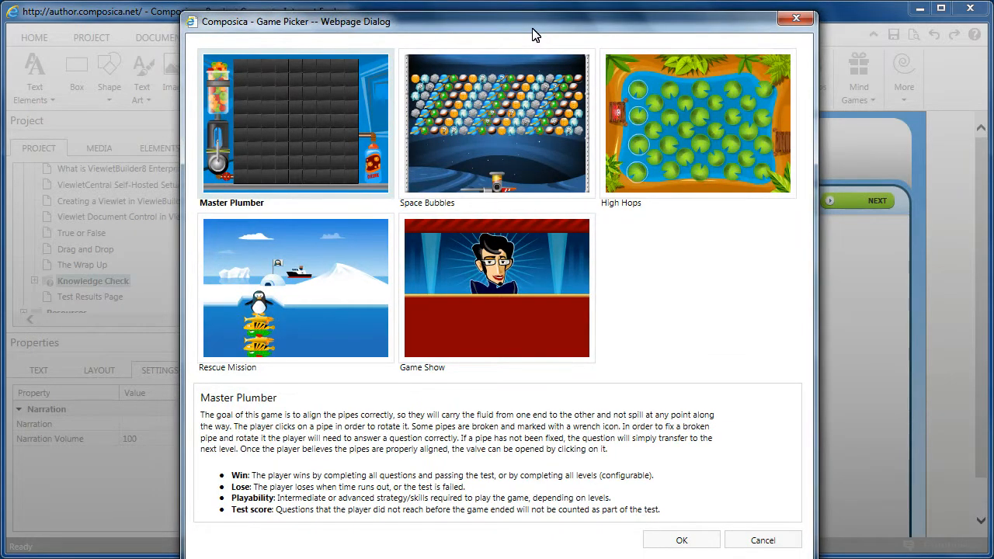
left_click(560, 145)
left_click(694, 161)
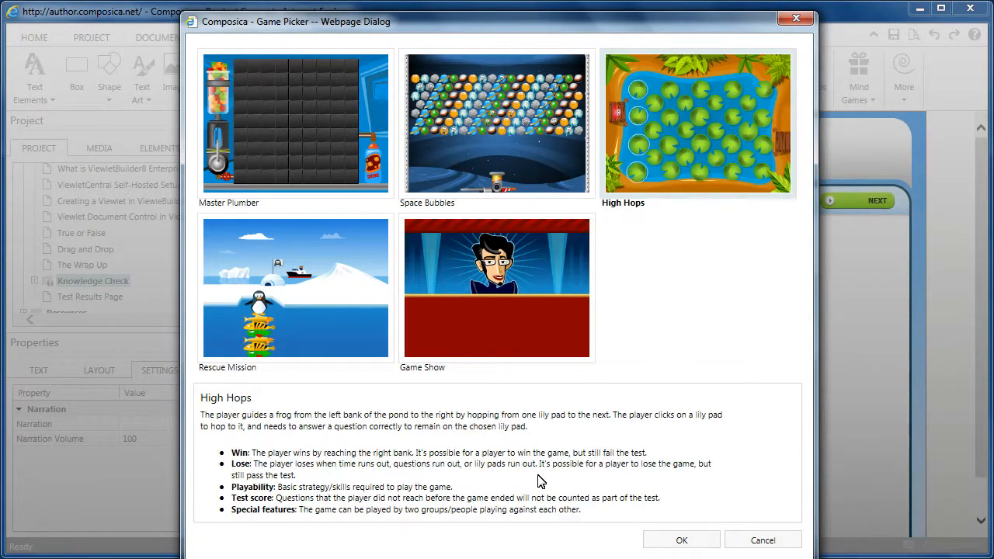
left_click(322, 128)
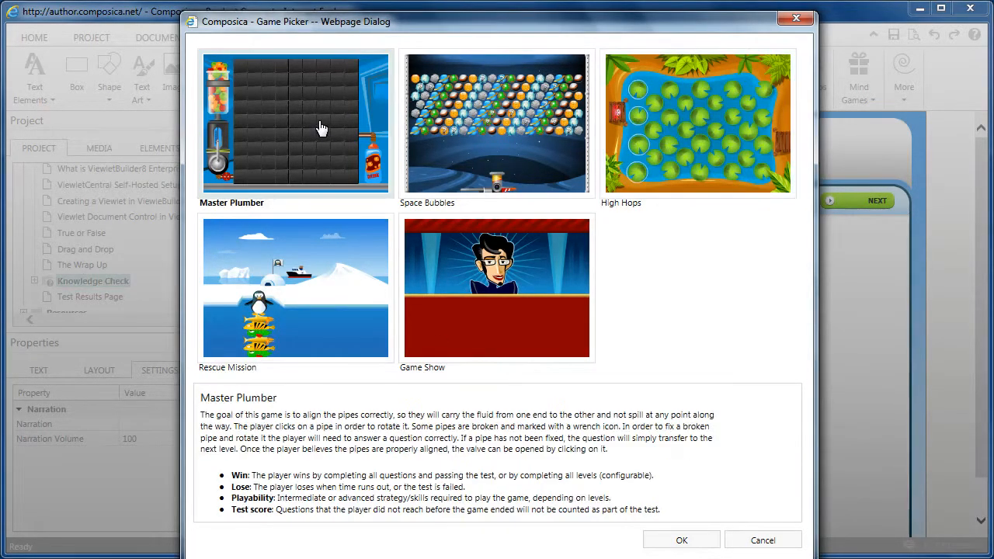
left_click(682, 540)
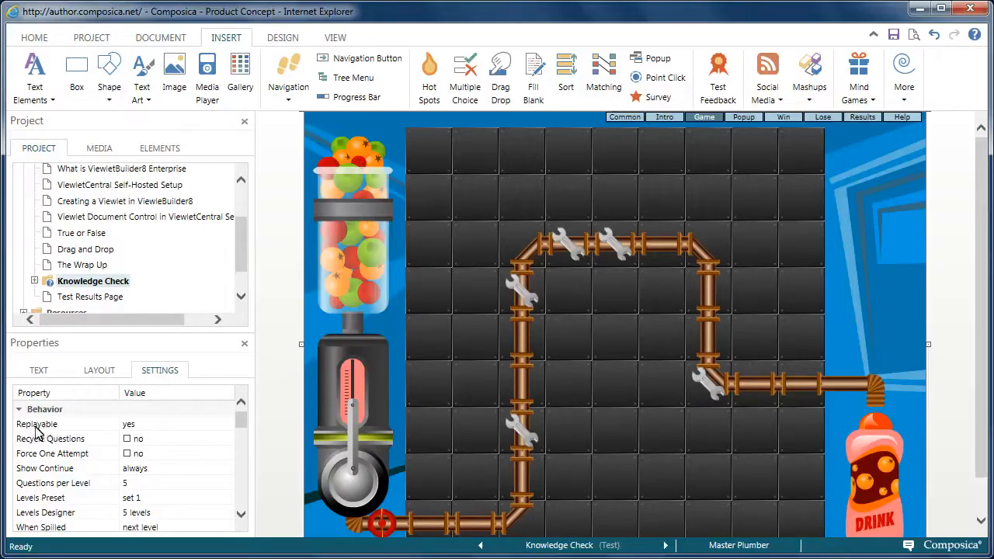
Step: Turn on Recycle Questions in the game's behavior settings
left_click_drag(240, 418, 240, 417)
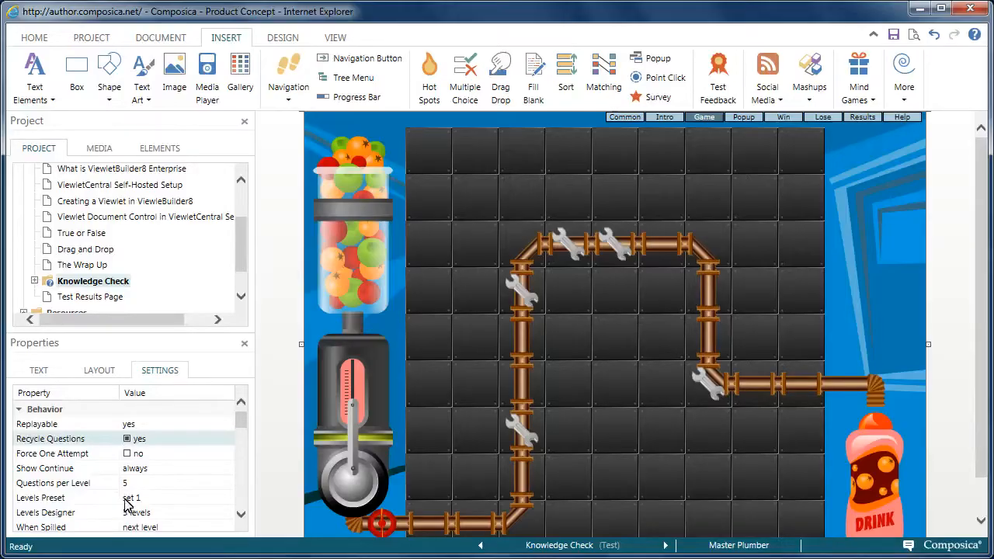
left_click_drag(241, 425, 240, 434)
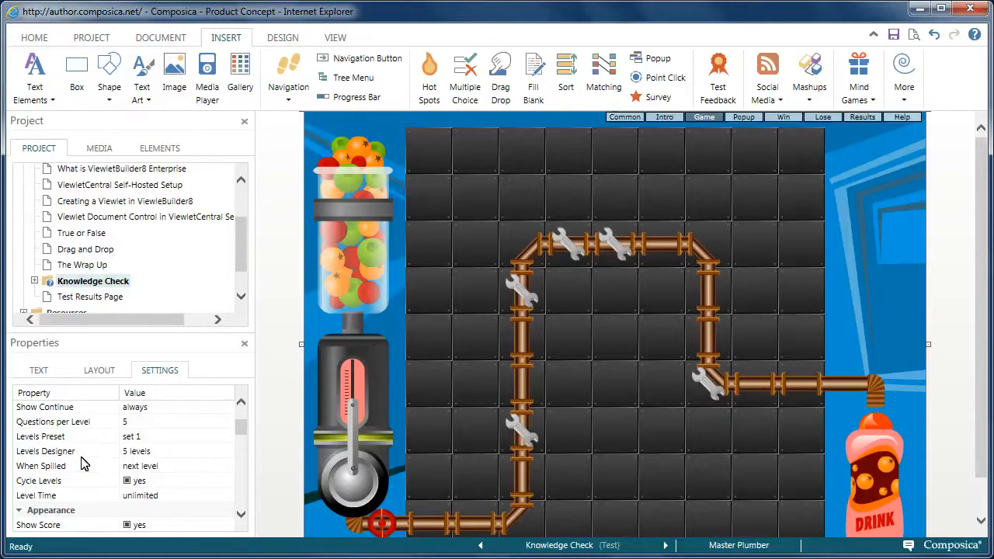
Step: In the levels designer, add a branch pipe and a joint pipe to Level 01 and confirm
double_click(140, 455)
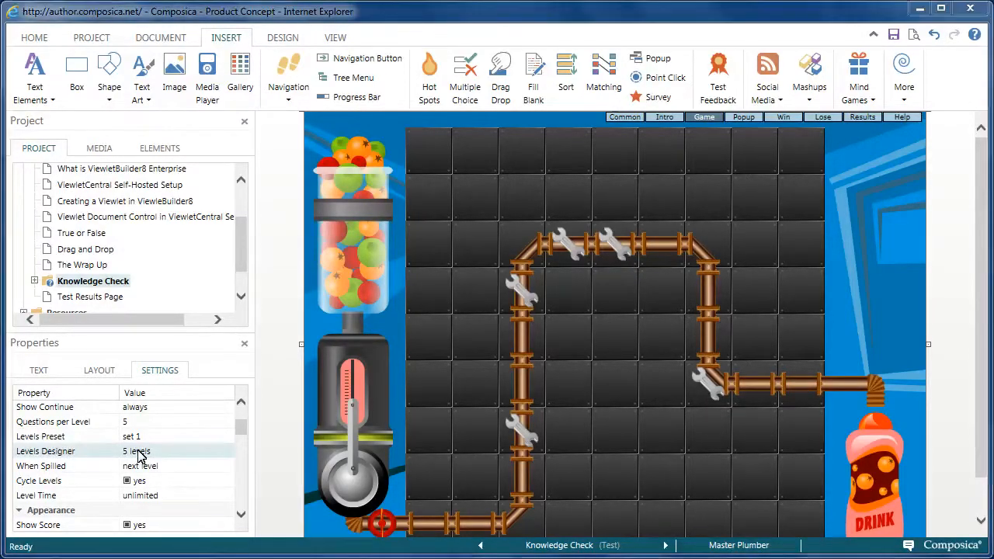
left_click_drag(534, 74, 542, 29)
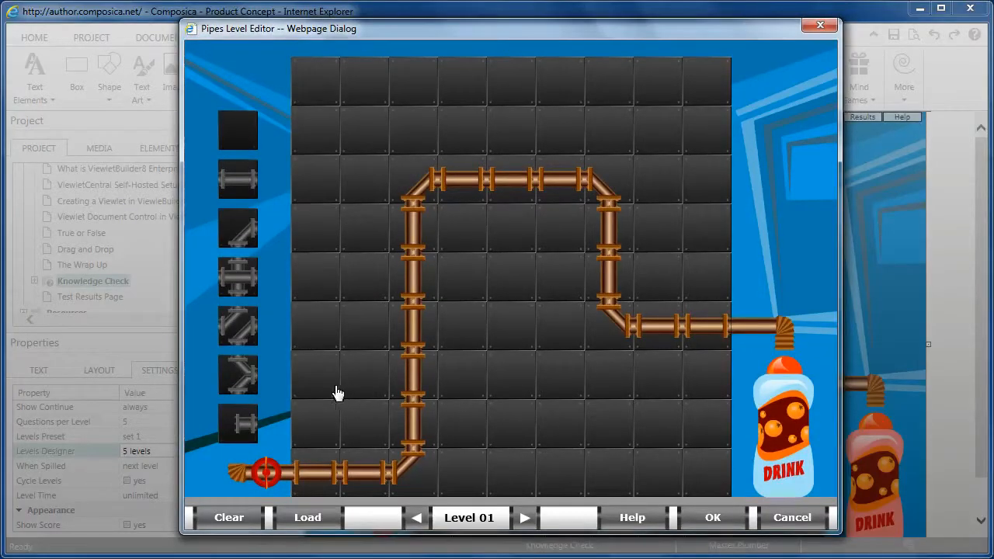
left_click(240, 384)
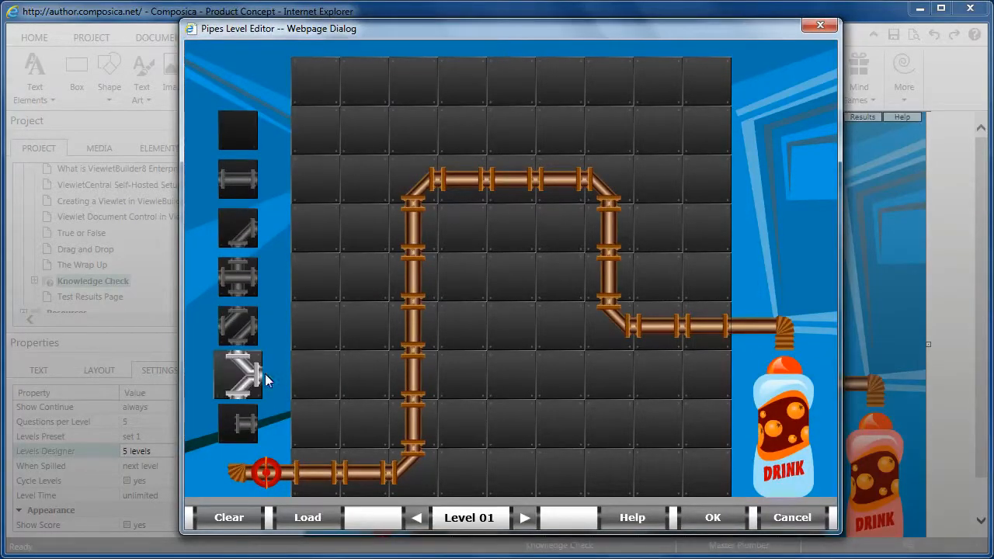
left_click(411, 378)
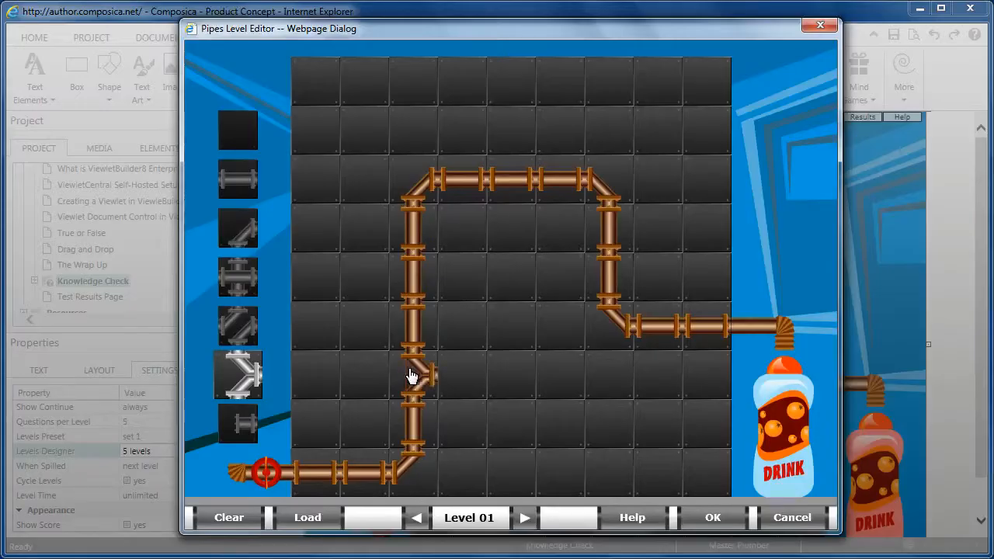
left_click(241, 423)
left_click(450, 378)
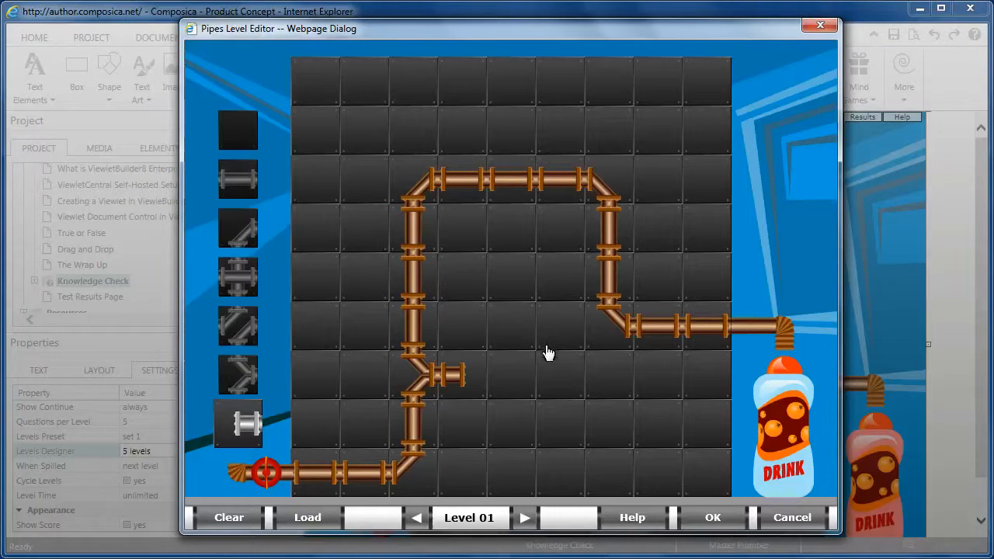
left_click(712, 517)
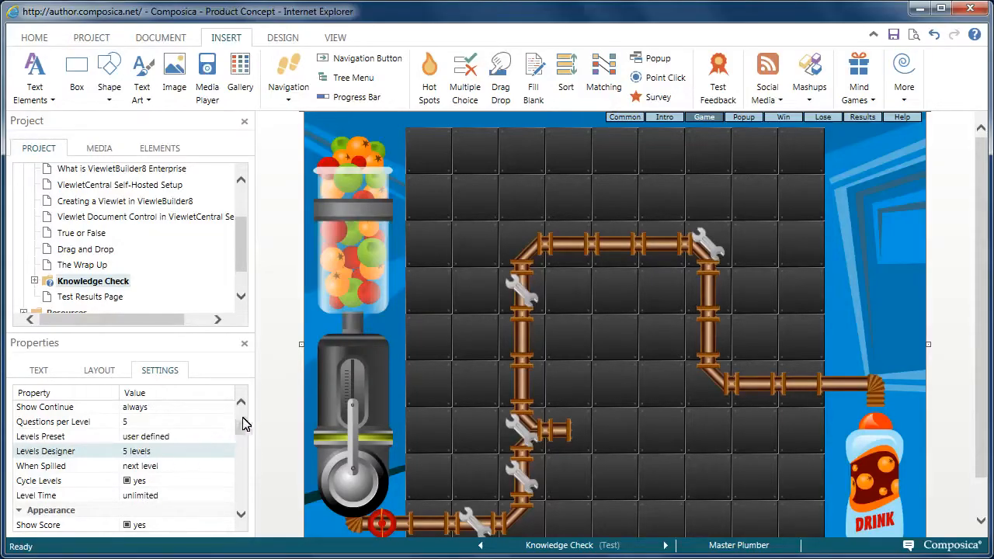
Step: Set the game's machine type to ice cream
left_click_drag(241, 426, 245, 442)
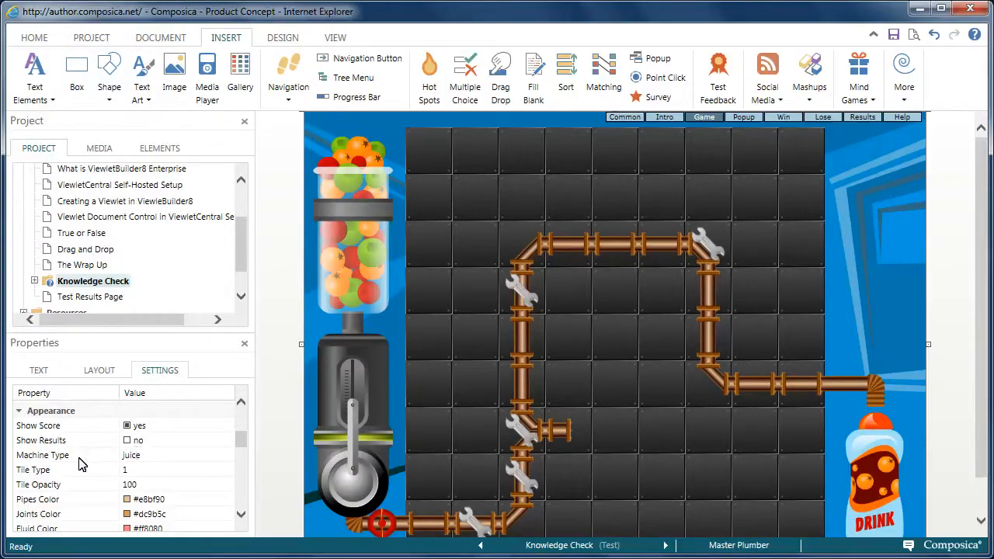
left_click(130, 456)
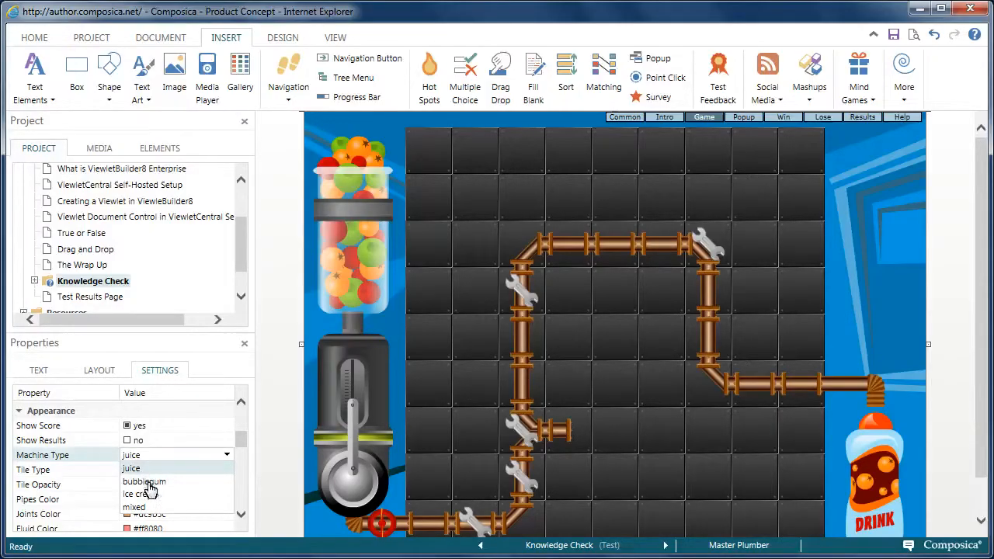
left_click(140, 494)
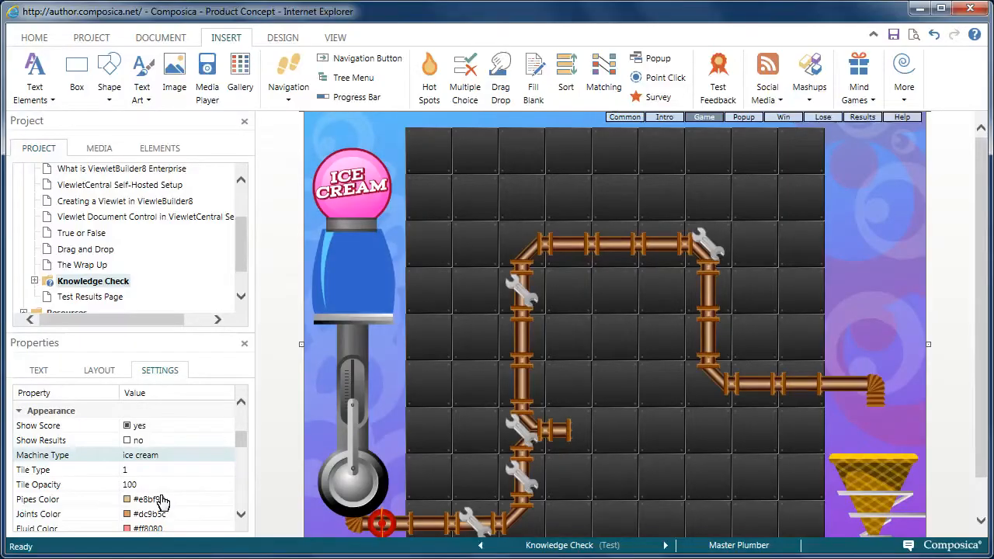
Step: Set the fluid color to white and open the liquid speed setting
left_click(241, 447)
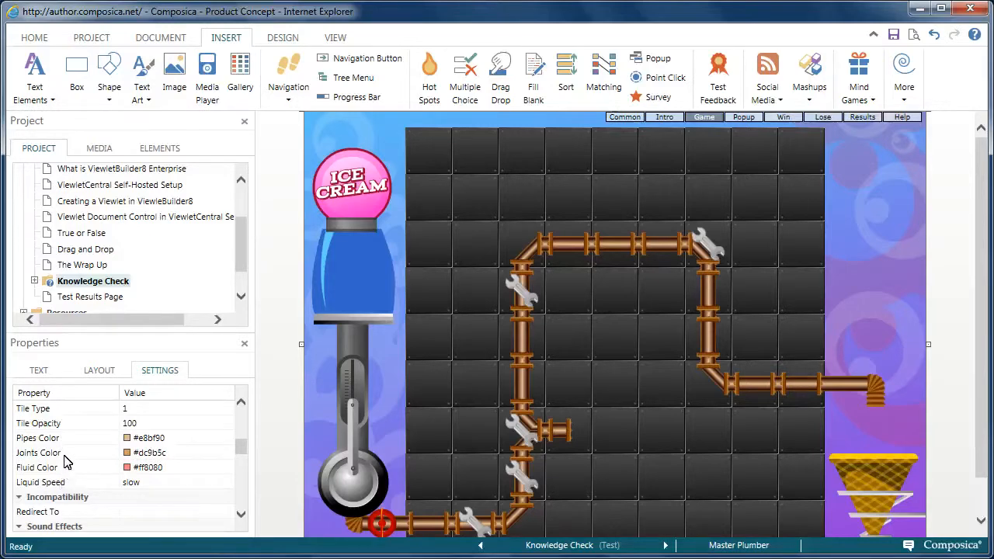
left_click(129, 471)
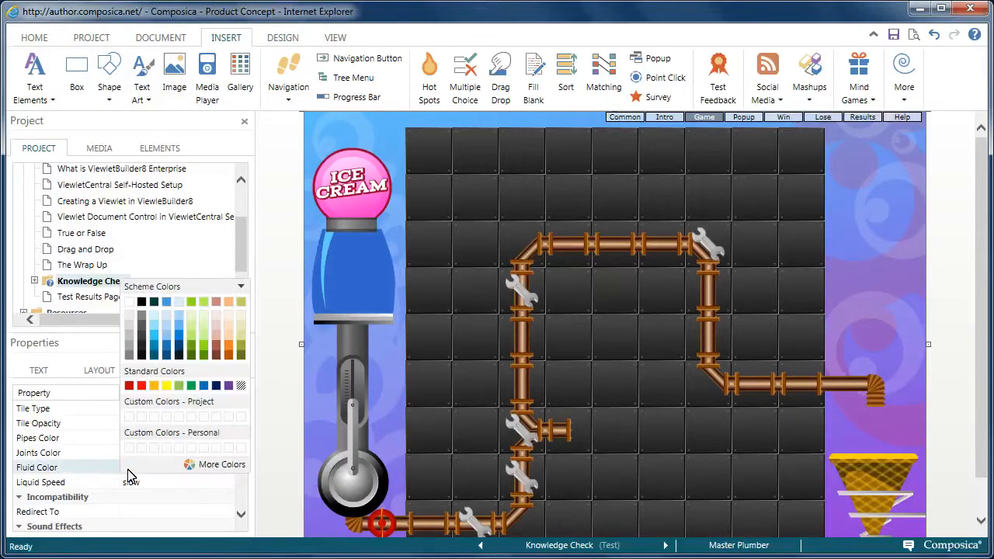
left_click(131, 302)
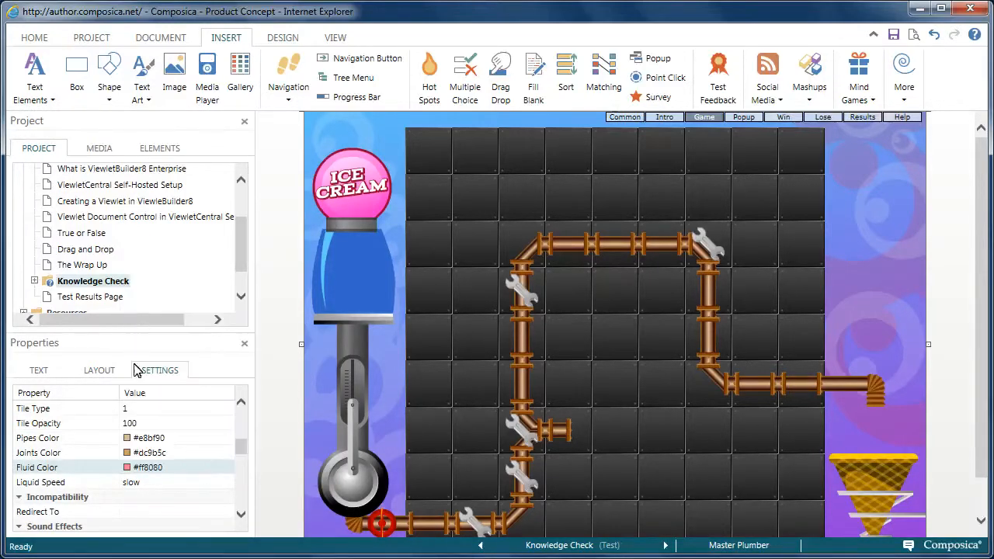
left_click(133, 485)
left_click(151, 535)
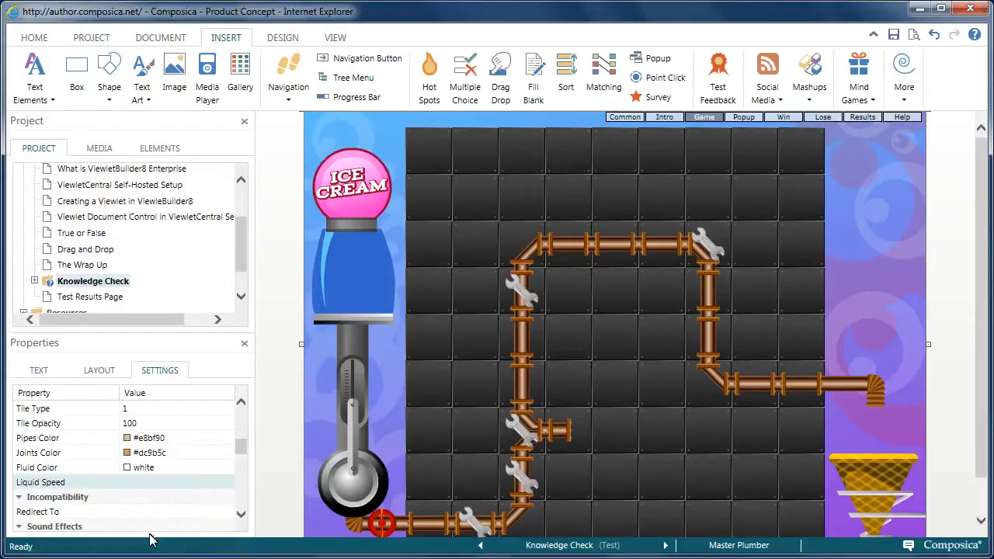
left_click_drag(240, 450, 239, 414)
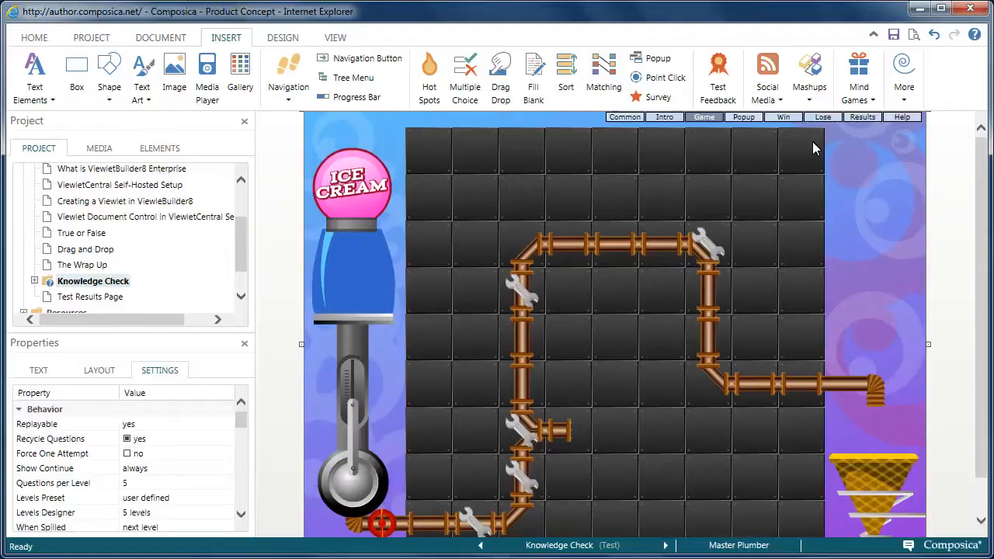
Step: On the game's Intro screen, replace the welcome message with "Welcome to the ice cream game."
left_click(630, 124)
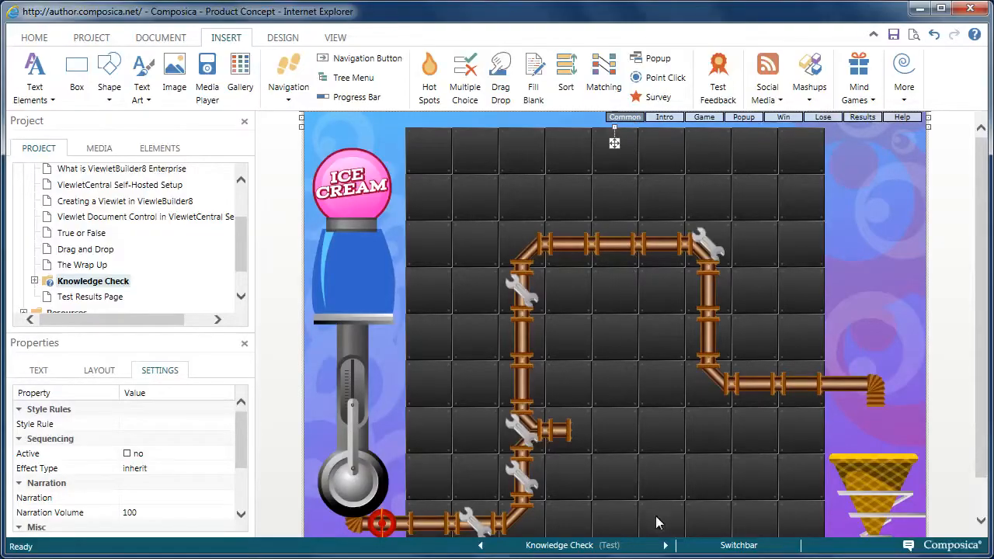
scroll(976, 385, "down", 1)
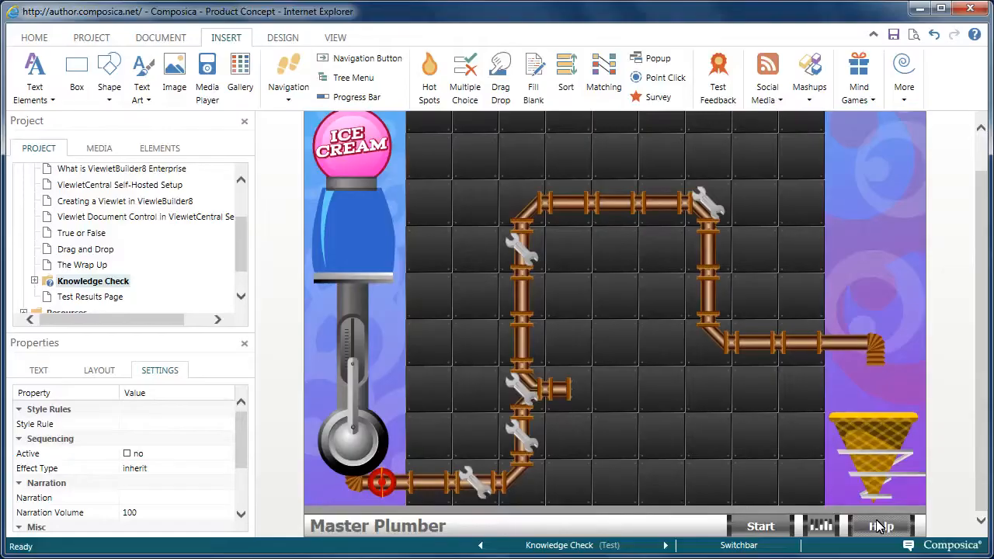
left_click(873, 35)
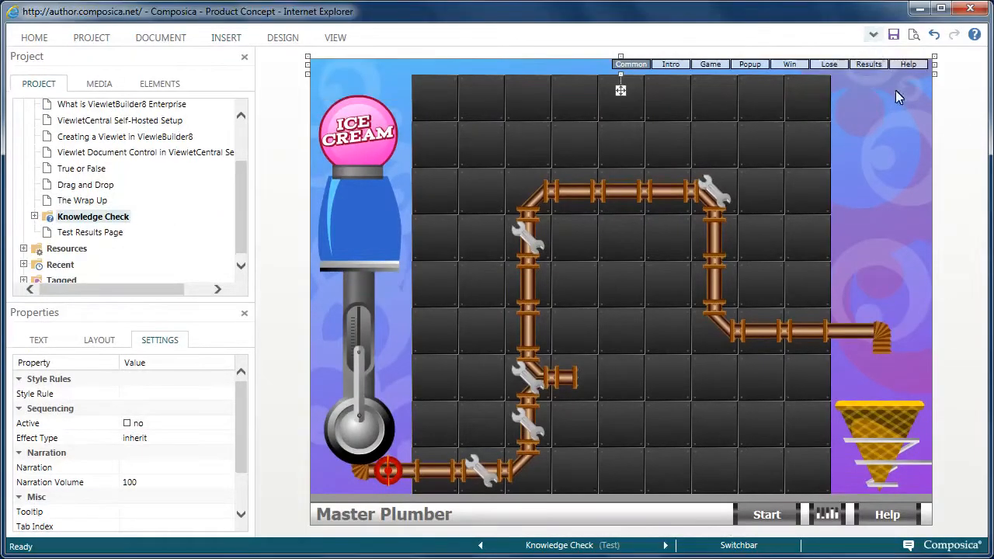
left_click(672, 67)
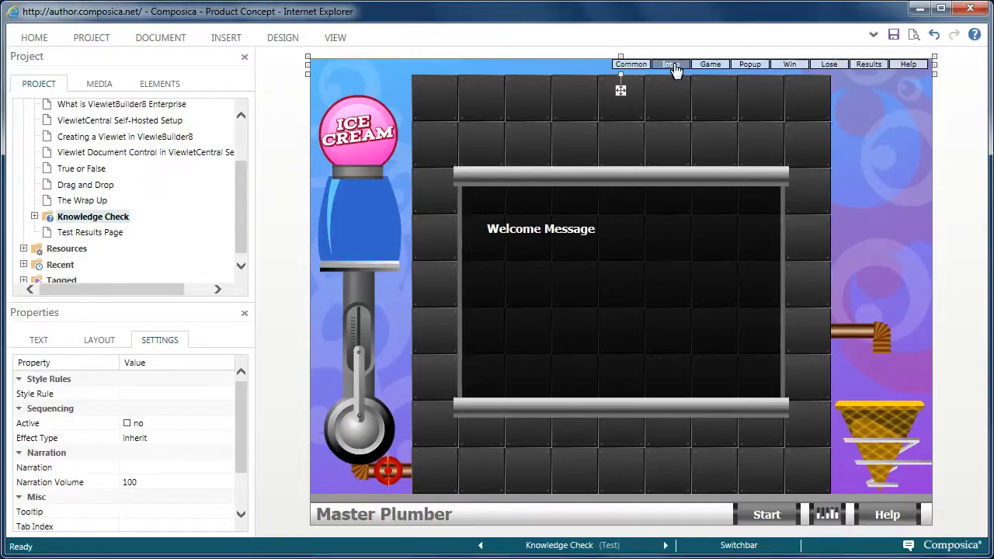
left_click(547, 229)
left_click(548, 228)
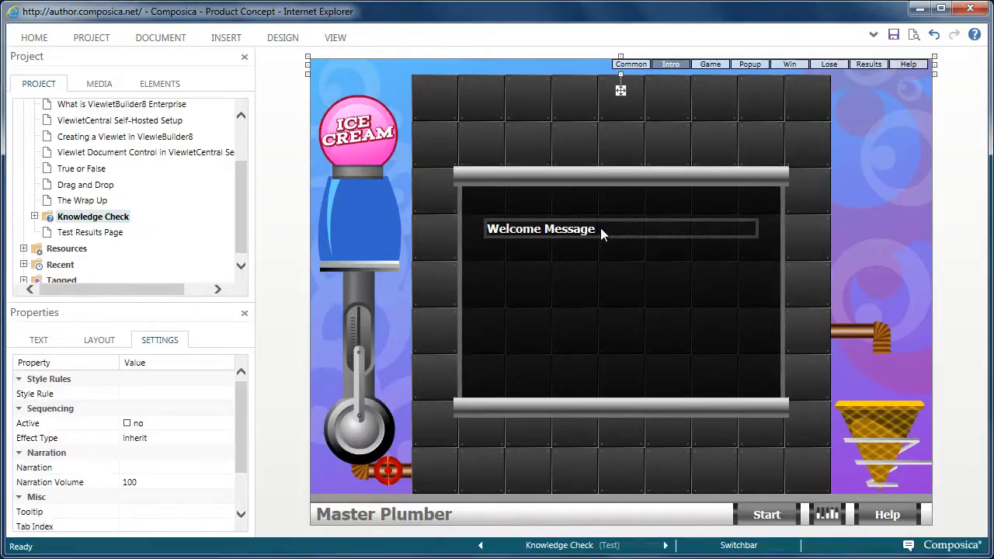
left_click(591, 228)
left_click_drag(594, 228, 499, 233)
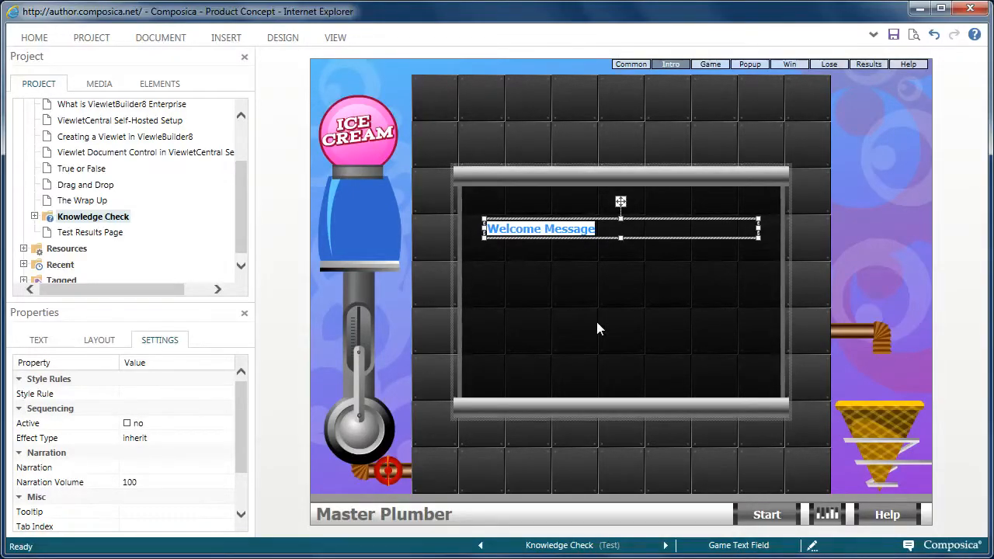
type("Welc")
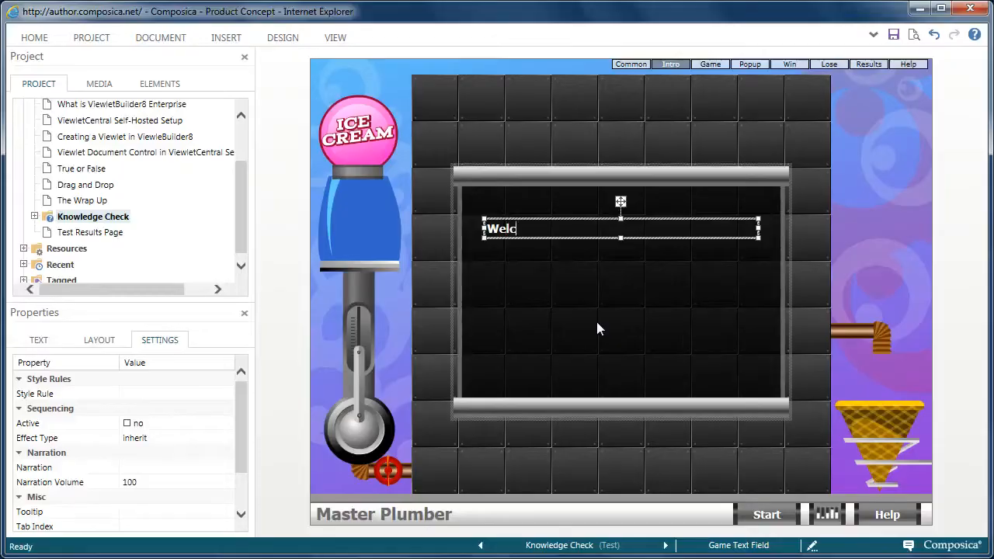
type("ome to the ice")
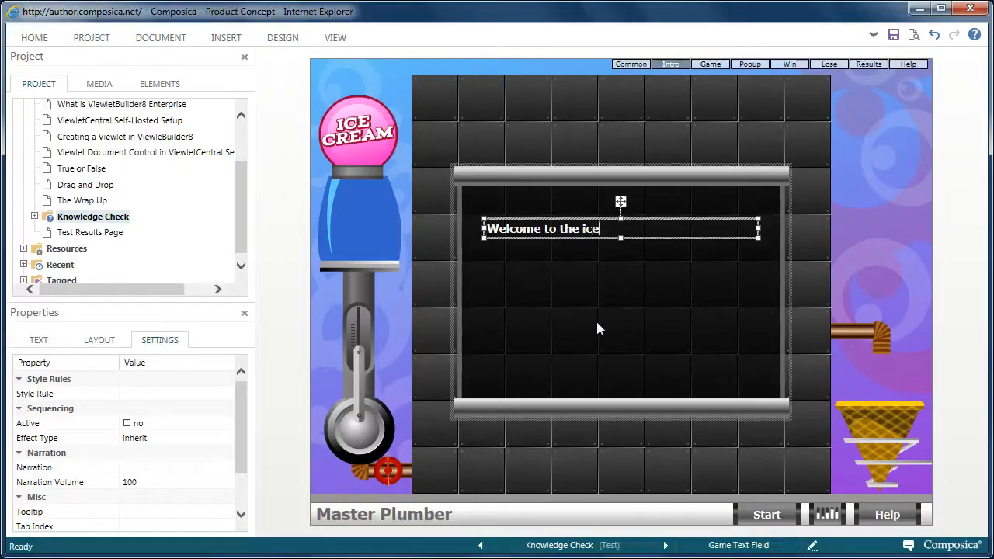
type(" cream game.")
Step: Center-align the welcome message text on the Intro screen
left_click(39, 340)
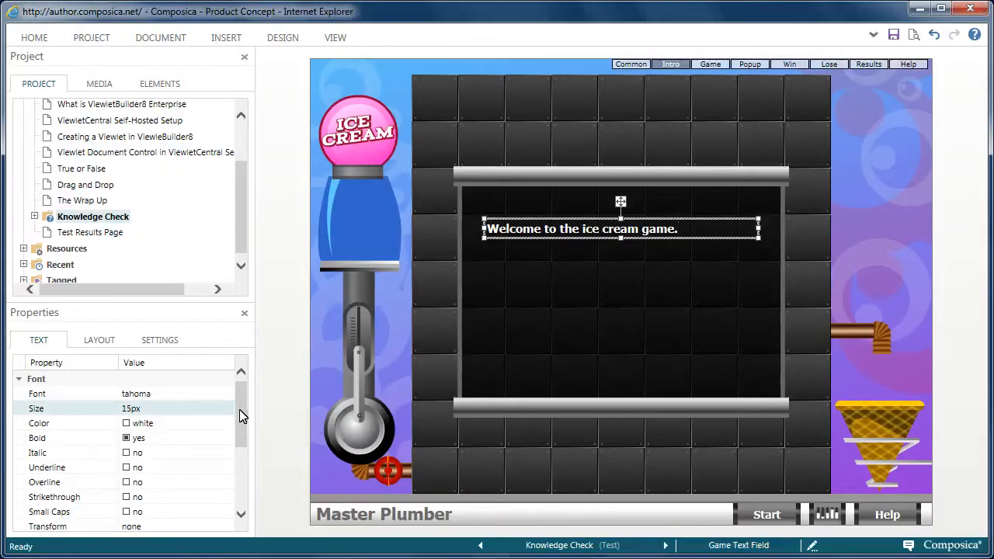
left_click_drag(241, 412, 235, 448)
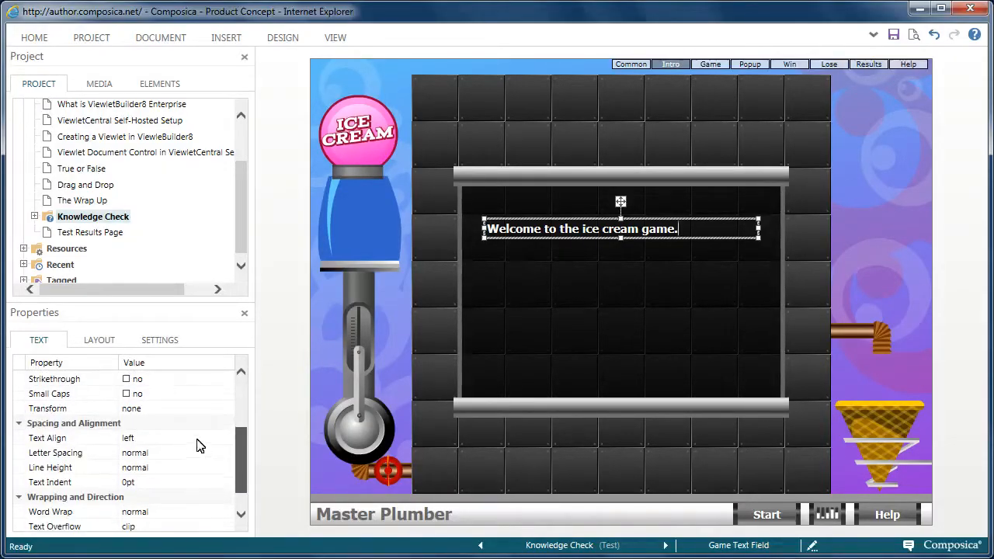
left_click(131, 433)
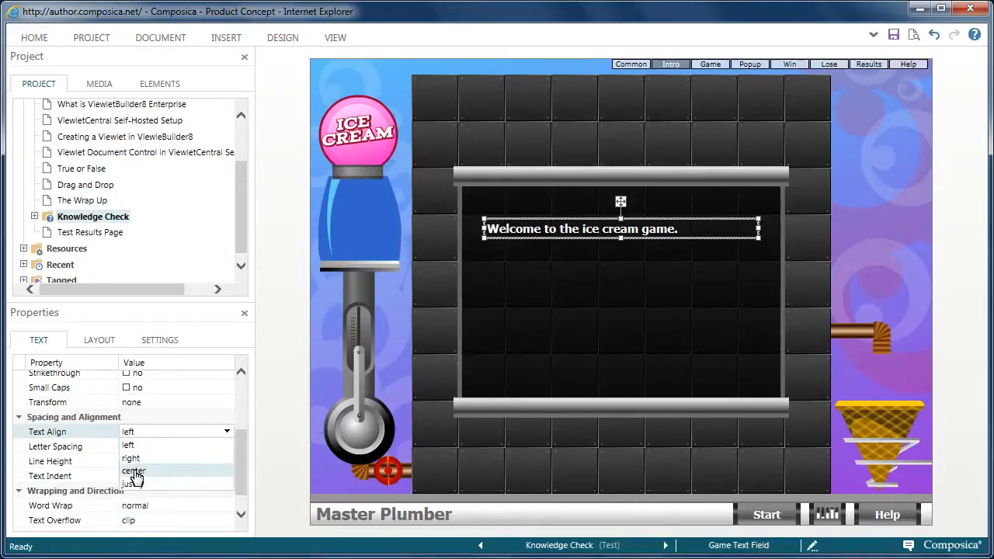
left_click(134, 468)
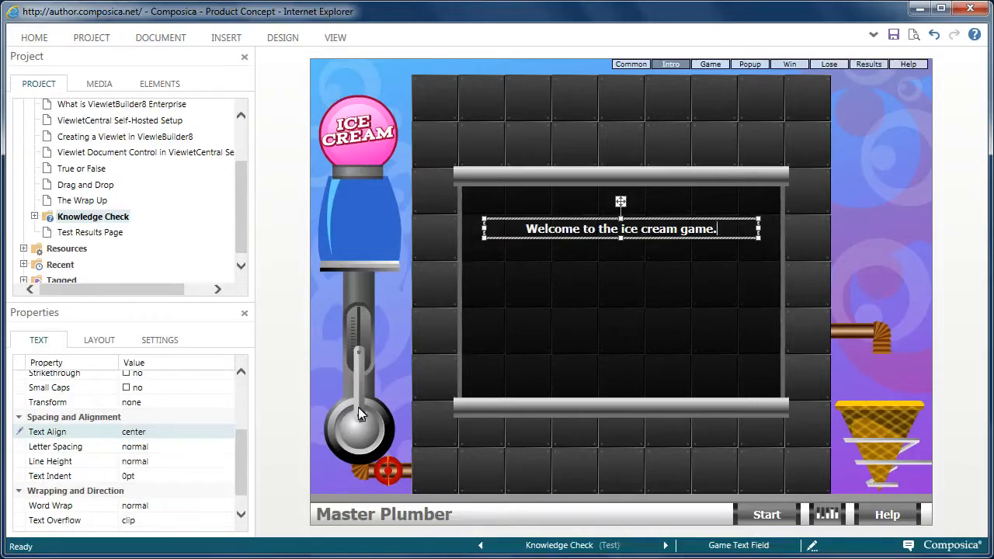
Step: Examine each of the game's screens: Game, Popup, Win, Lose, Results, Help and Common
left_click(624, 298)
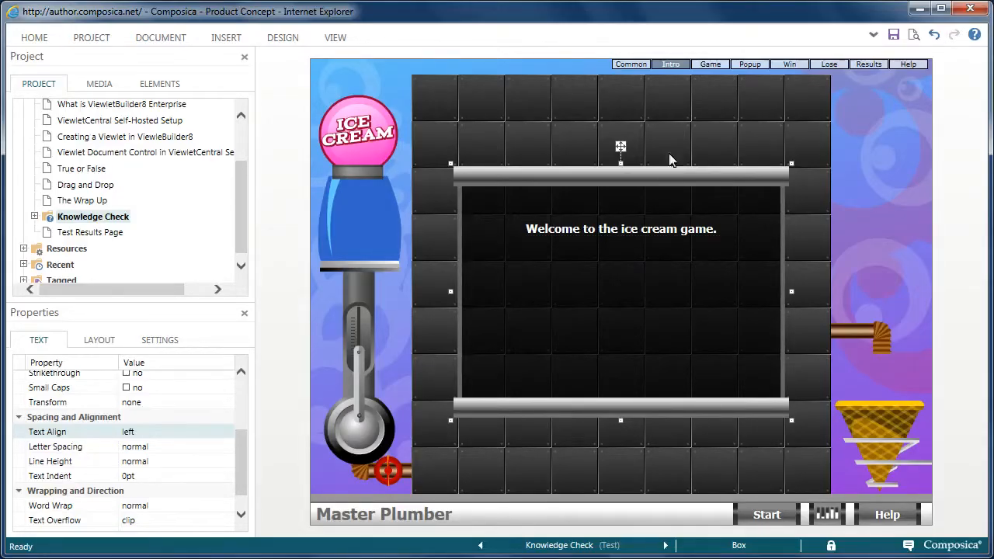
left_click(711, 65)
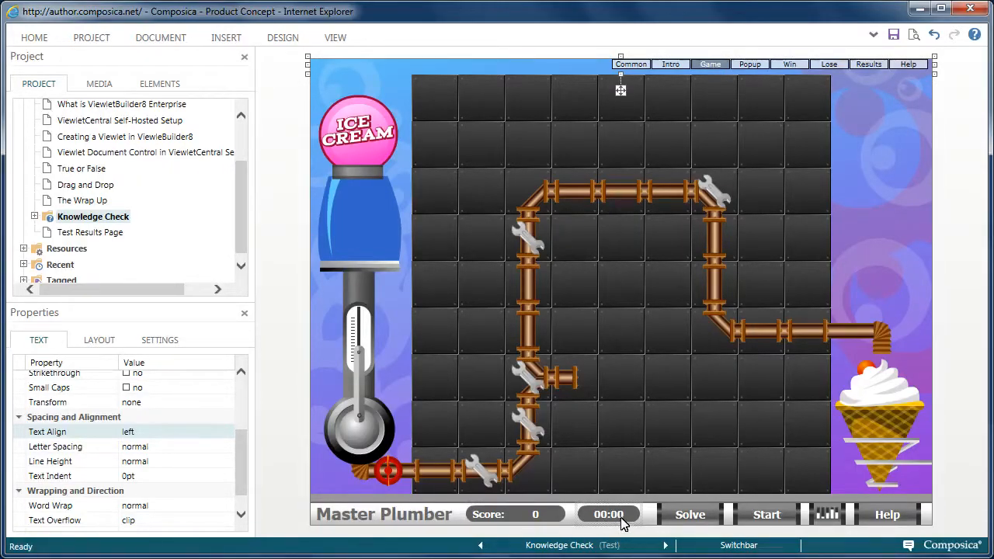
left_click(751, 69)
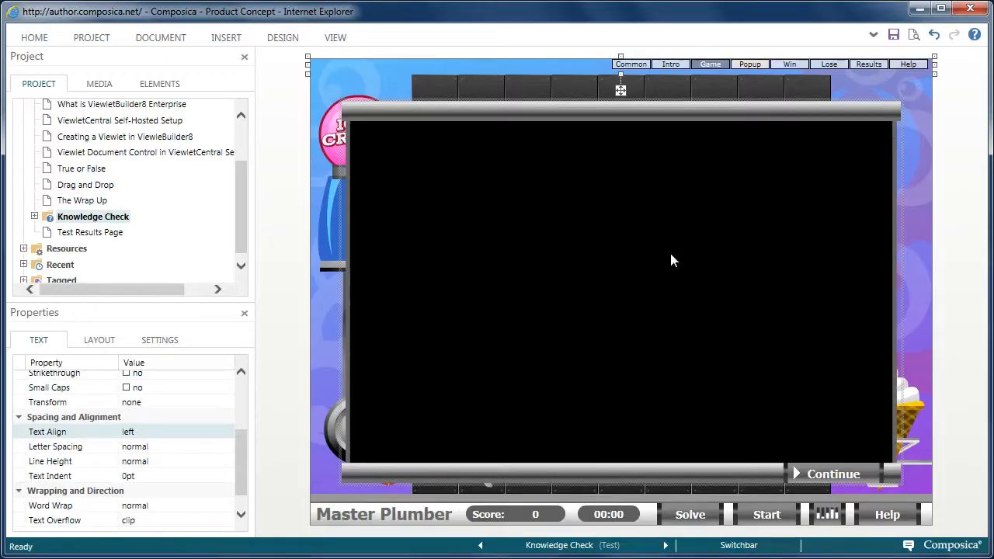
left_click(790, 67)
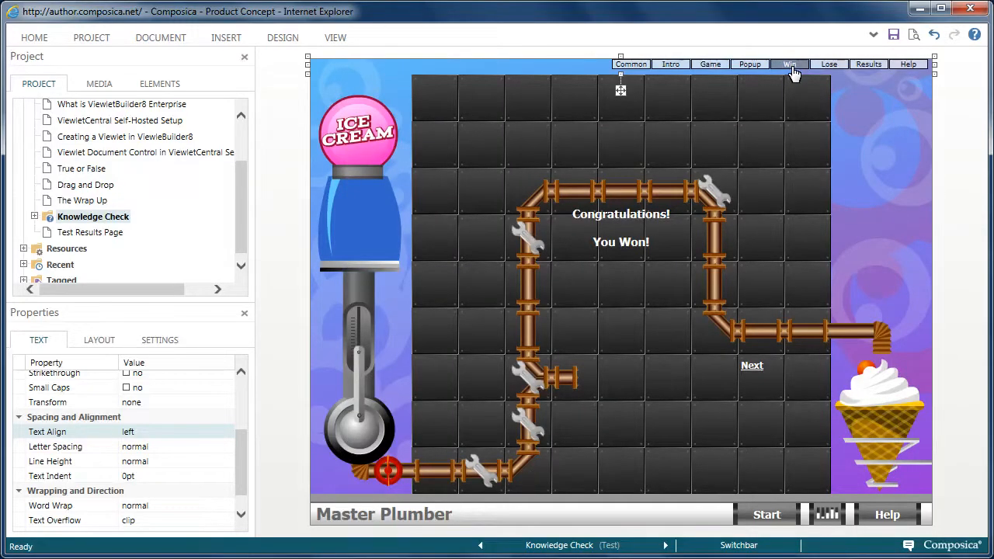
left_click(828, 65)
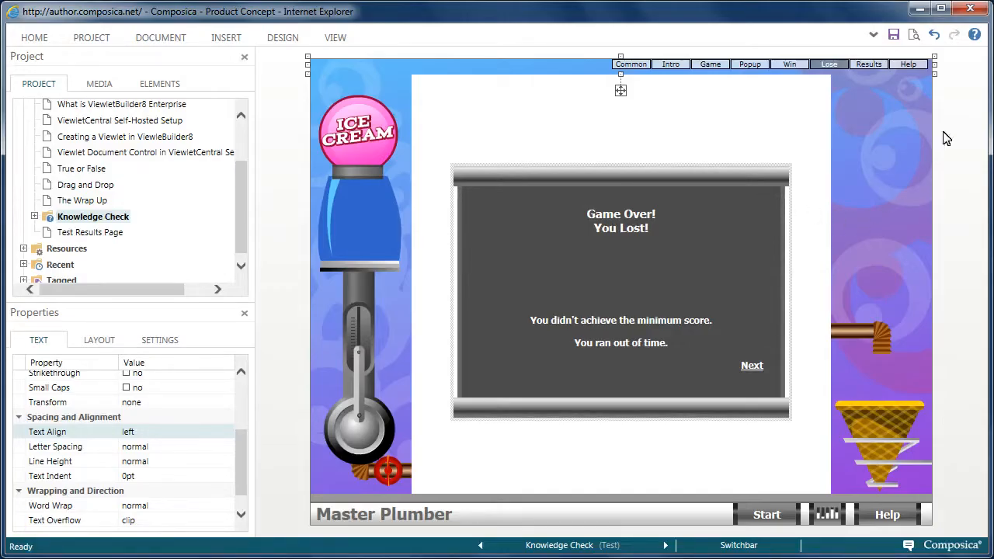
left_click(867, 68)
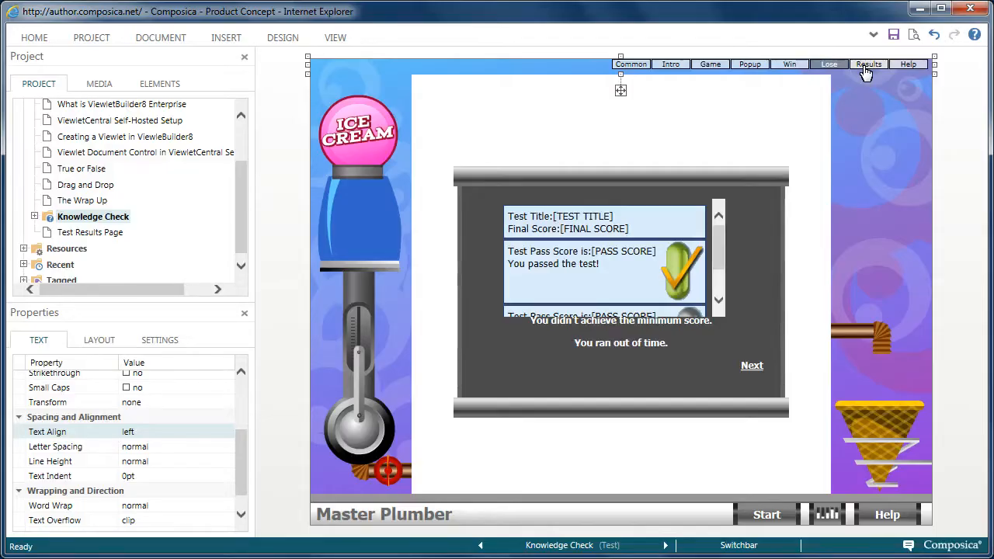
left_click(910, 66)
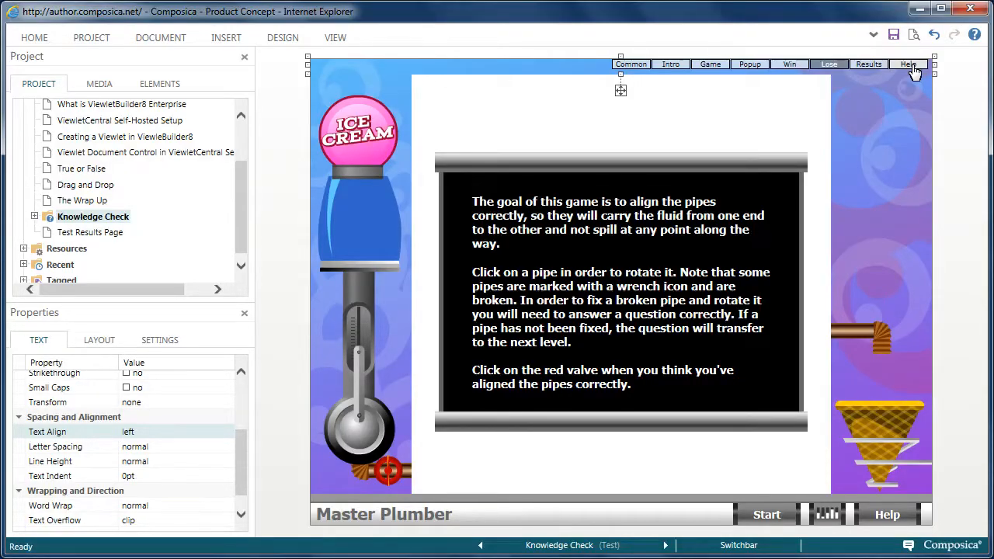
left_click(839, 65)
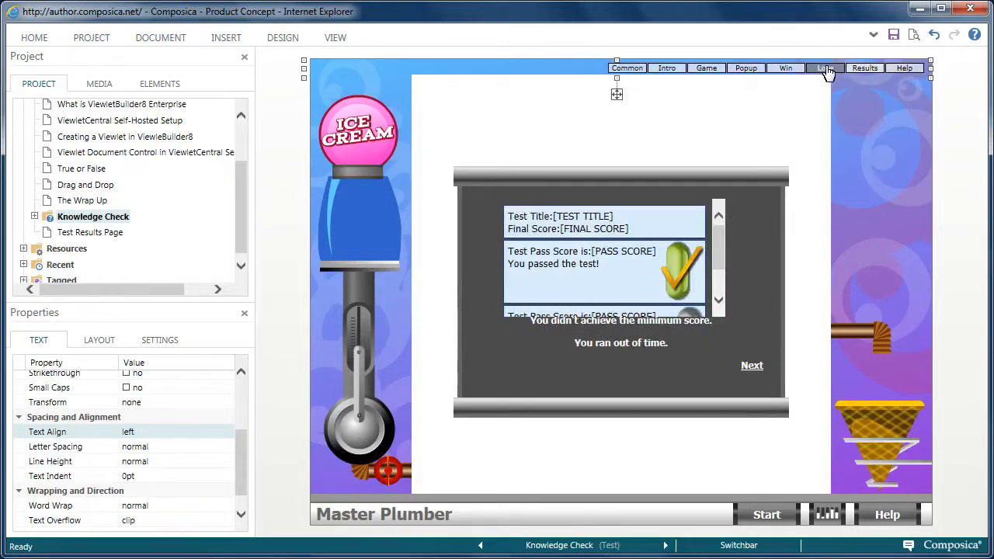
left_click(784, 70)
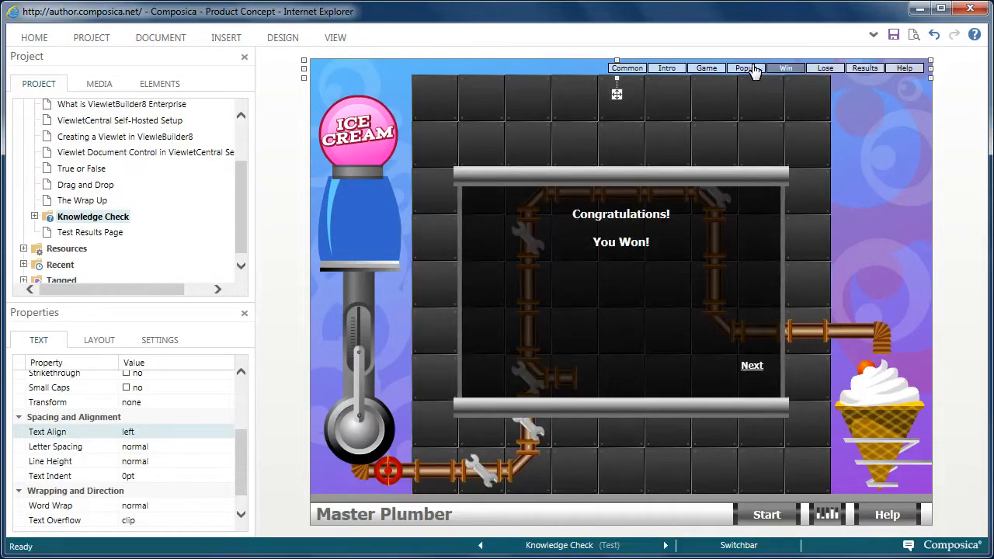
left_click(746, 69)
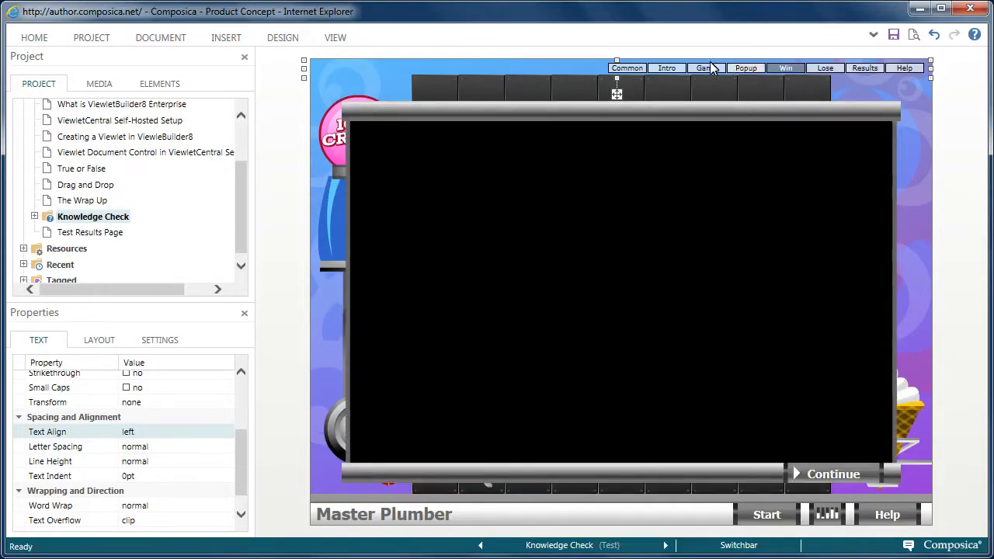
left_click(703, 74)
left_click(666, 70)
left_click(633, 72)
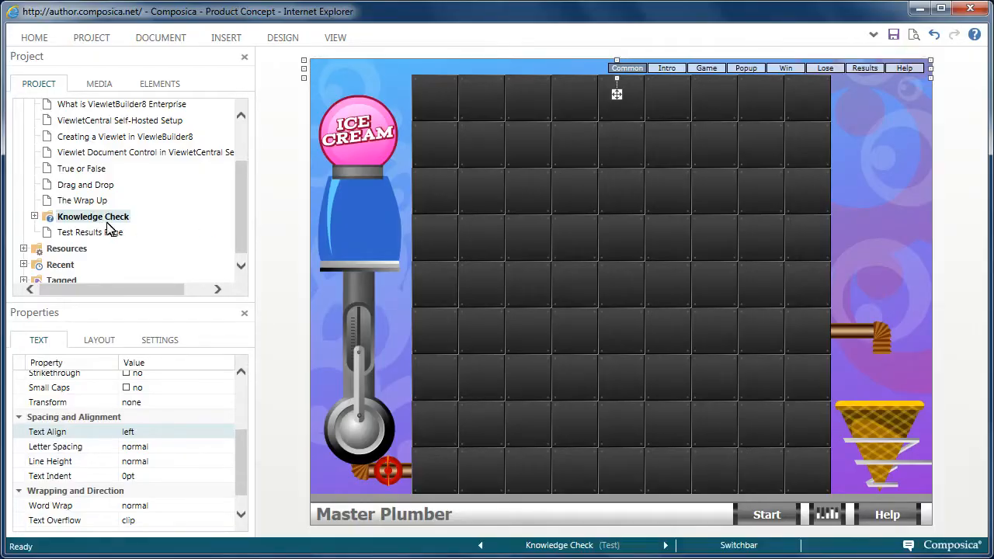
Step: Open question Q1 under Section 1 of Knowledge Check, saving the document changes
left_click(35, 216)
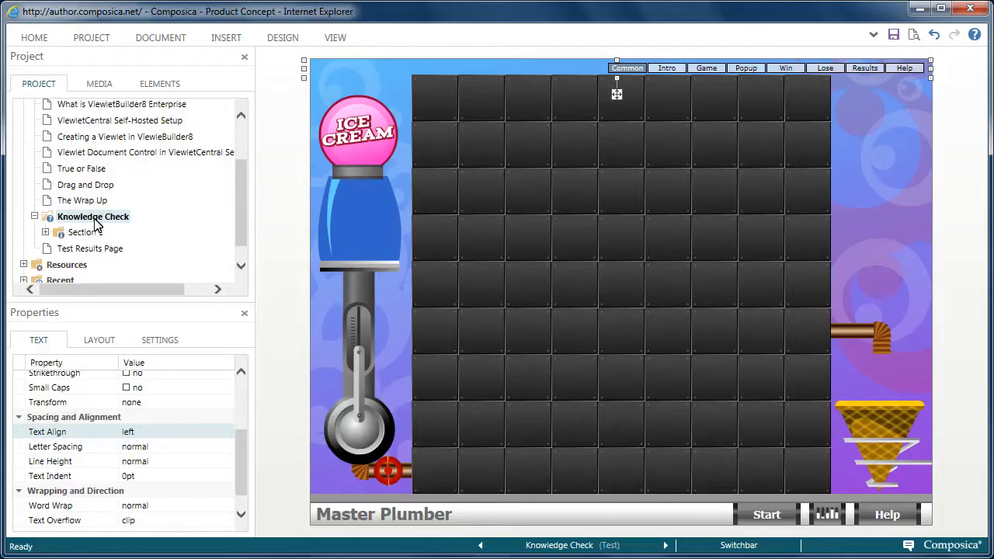
left_click(45, 232)
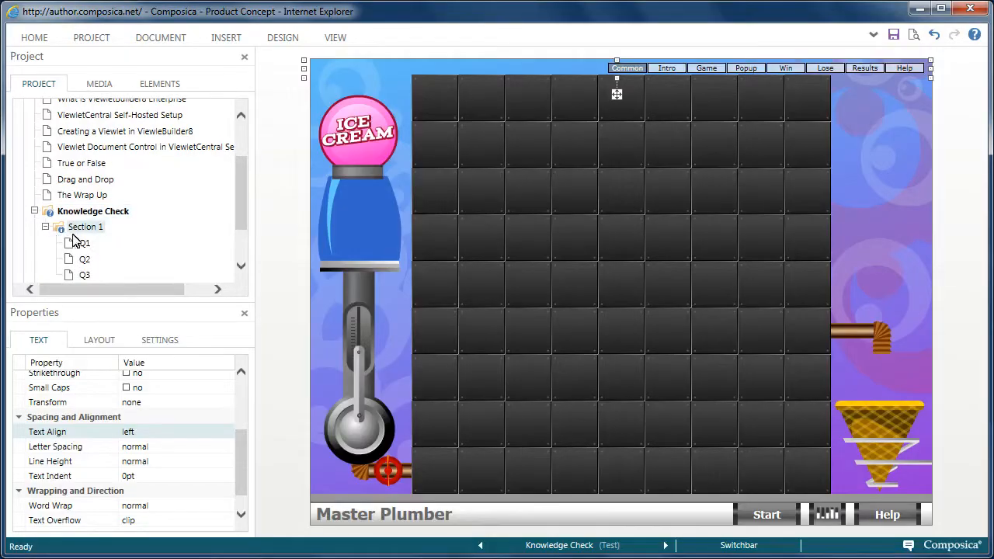
scroll(243, 223, "down", 2)
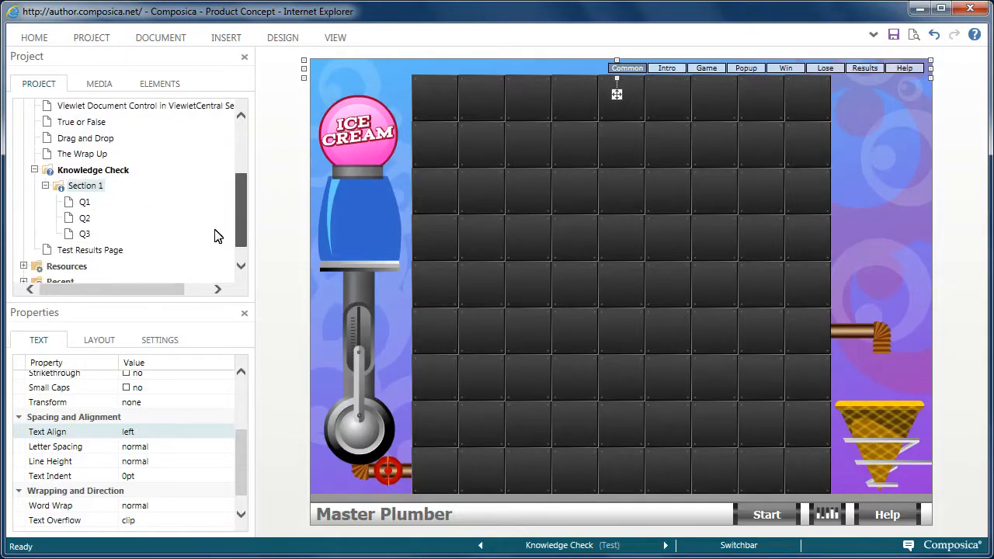
left_click(85, 201)
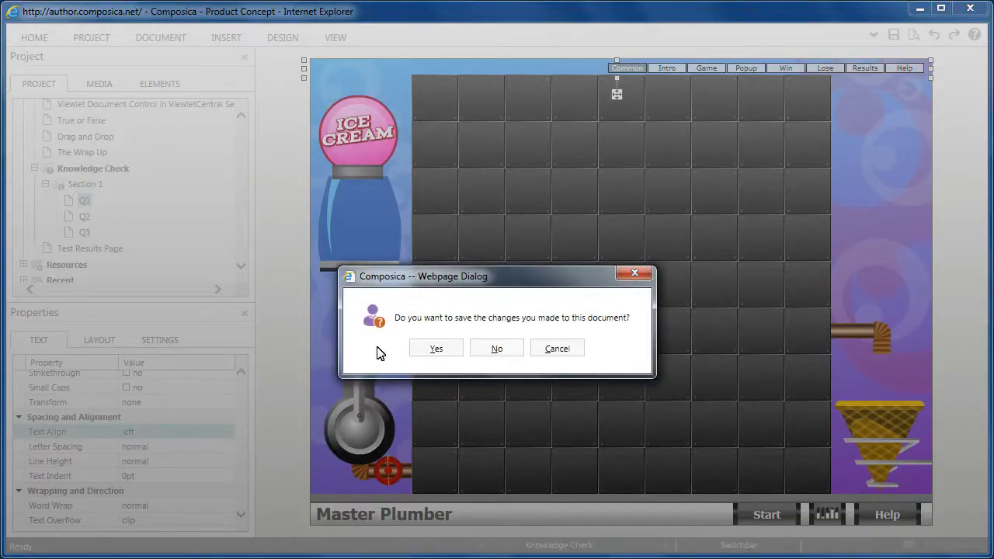
left_click(431, 349)
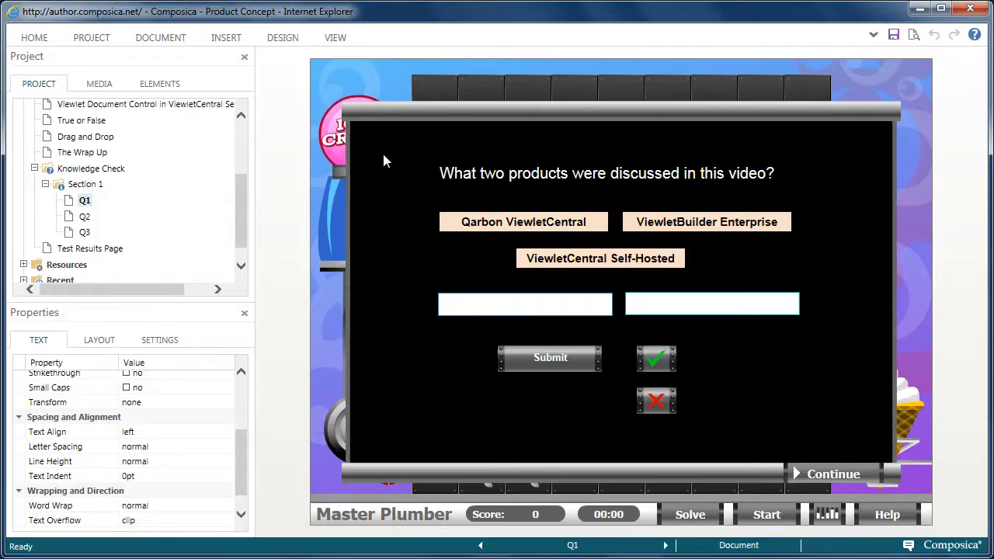
Step: Nudge Q1's question text slightly upward
left_click(517, 177)
key("Up")
key("Up")
key("Up")
key("Up")
key("Up")
key("Up")
key("Right")
key("Right")
key("Left")
key("Left")
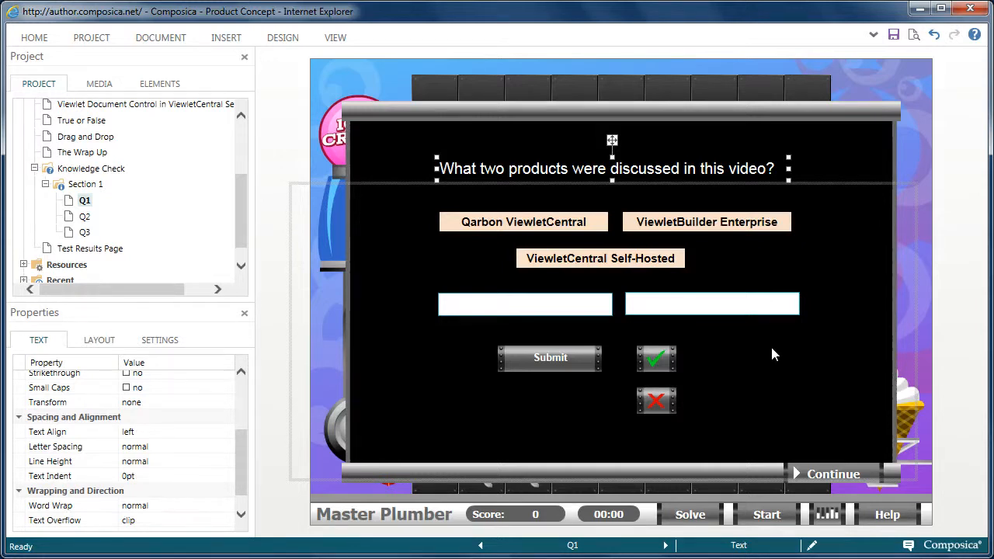
Step: Open question Q2, saving Q1's changes, and move its question text slightly down
left_click(86, 217)
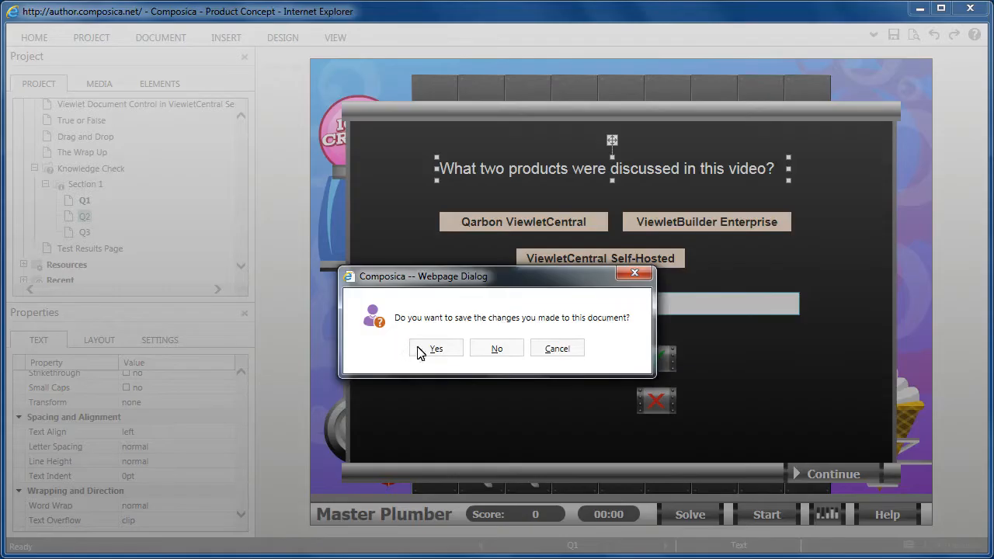
left_click(435, 351)
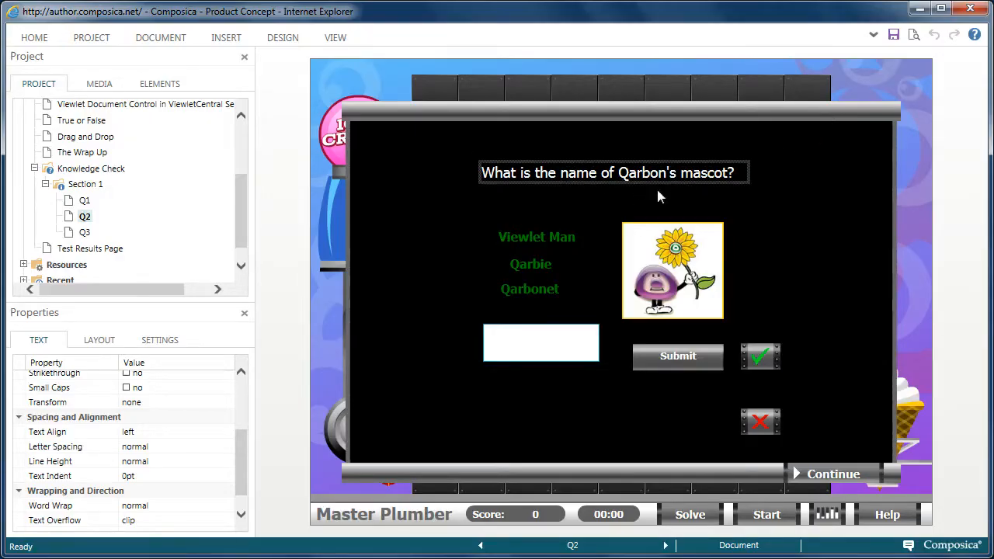
left_click(587, 178)
left_click_drag(587, 178, 588, 184)
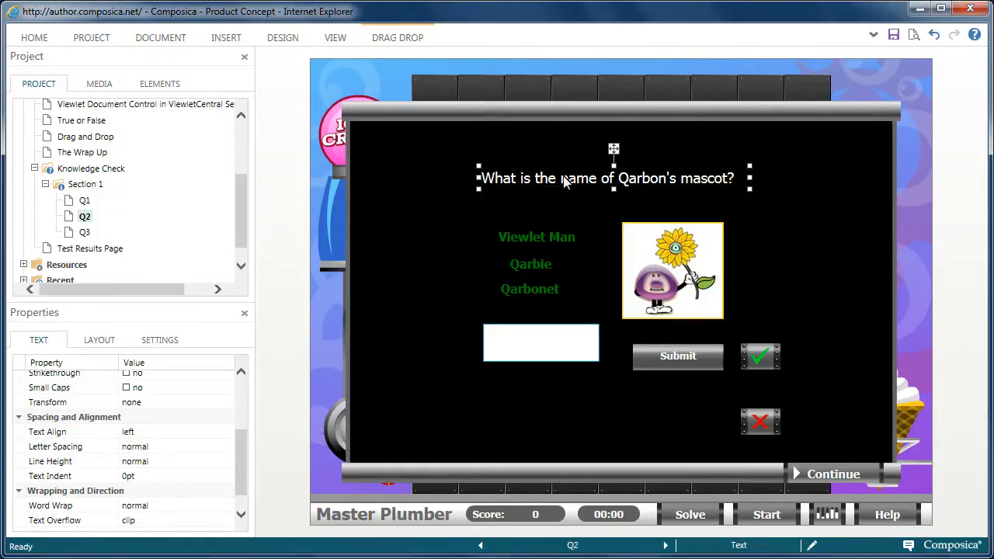
Step: Open question Q3, saving Q2's changes, and save the Q3 document
left_click(87, 233)
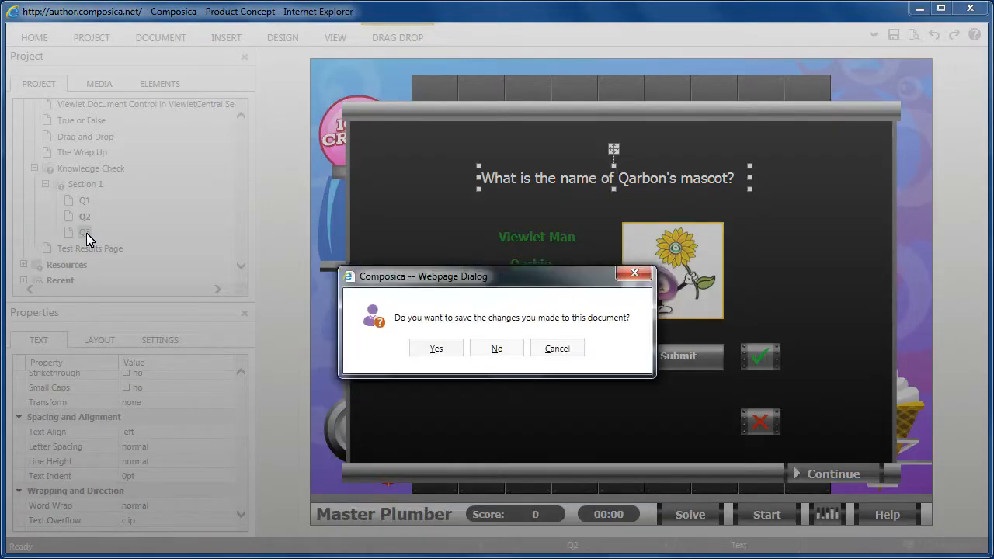
left_click(456, 352)
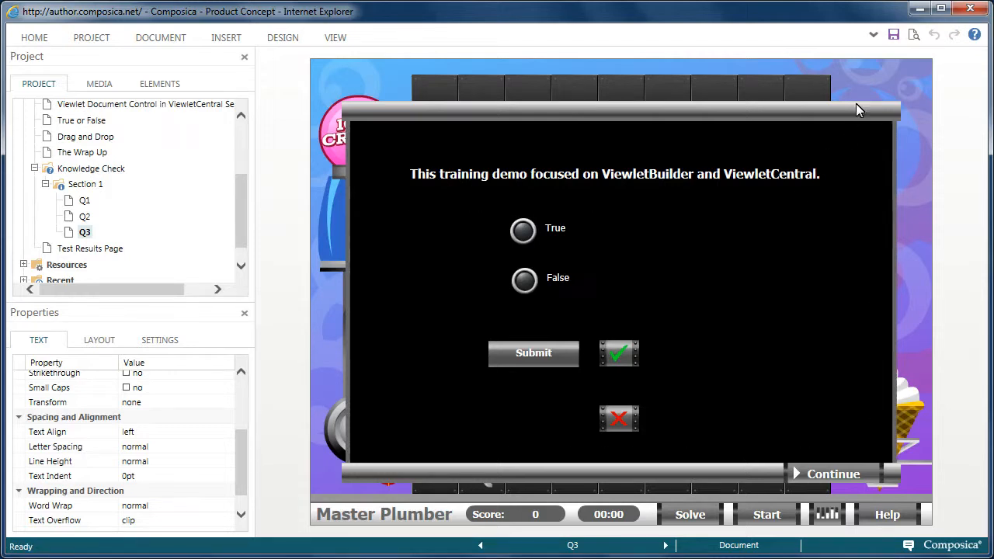
left_click(891, 40)
Step: Preview the Knowledge Check page and start the ice cream game
left_click(95, 166)
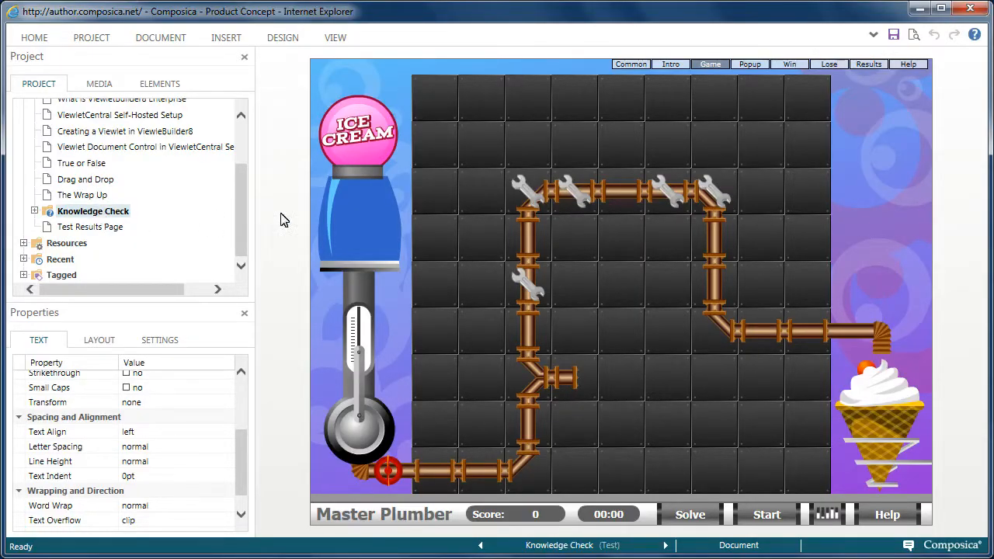
left_click(912, 35)
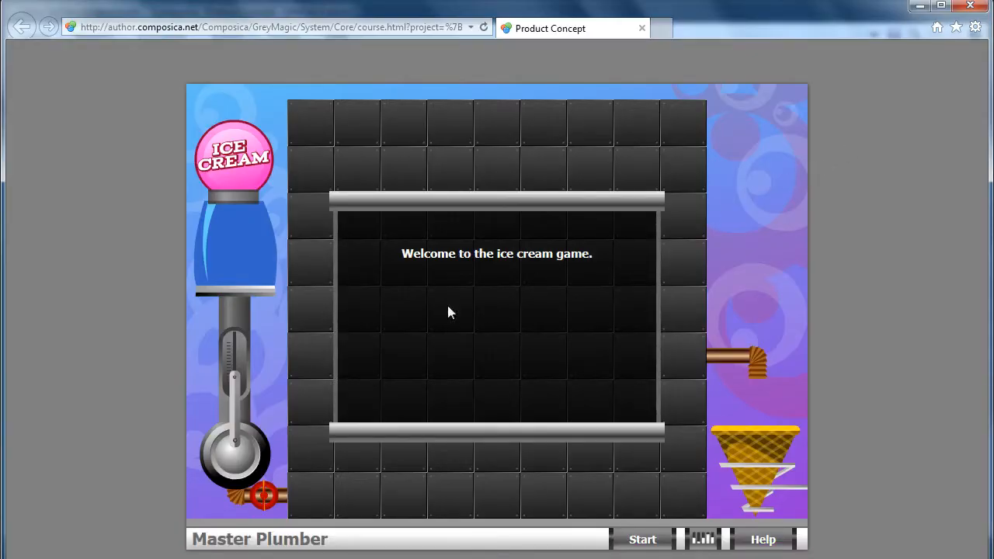
left_click(634, 541)
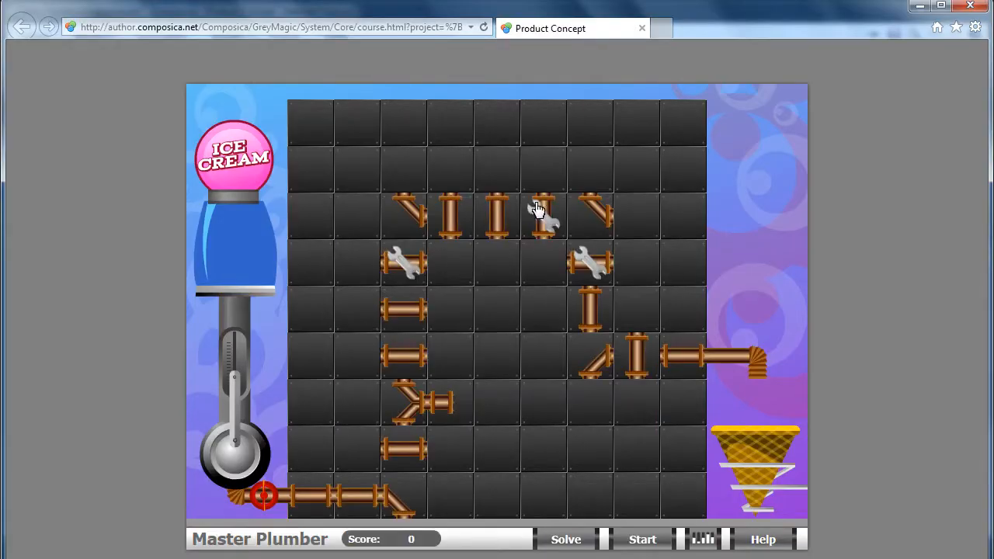
Step: Rotate the pipes in the left column and select the broken wrench pipe above them
left_click(406, 501)
left_click(405, 453)
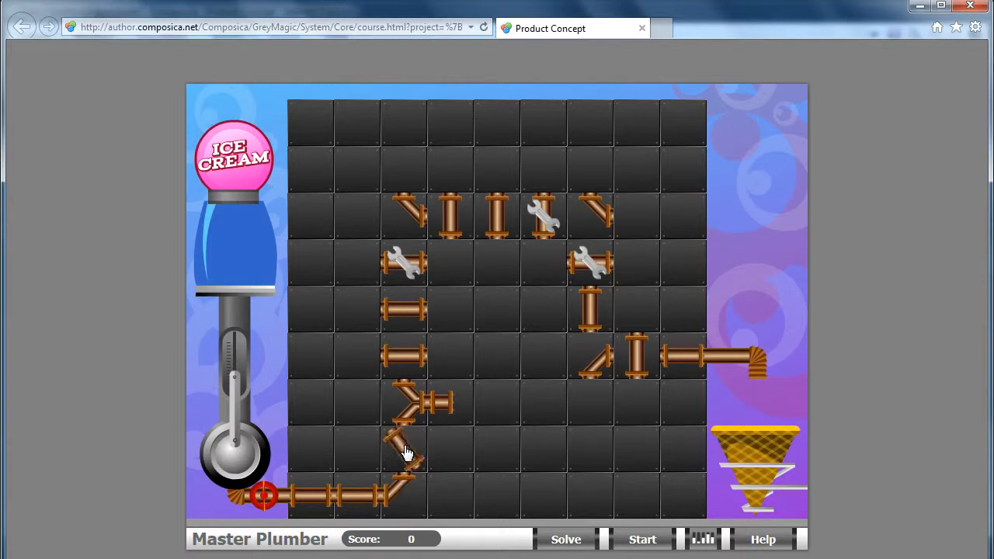
left_click(412, 359)
left_click(409, 312)
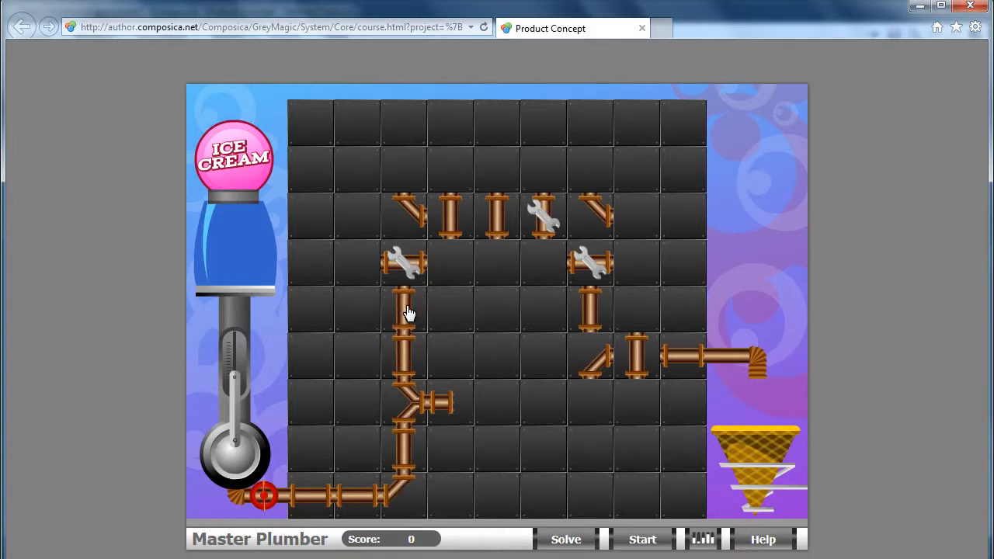
left_click(404, 264)
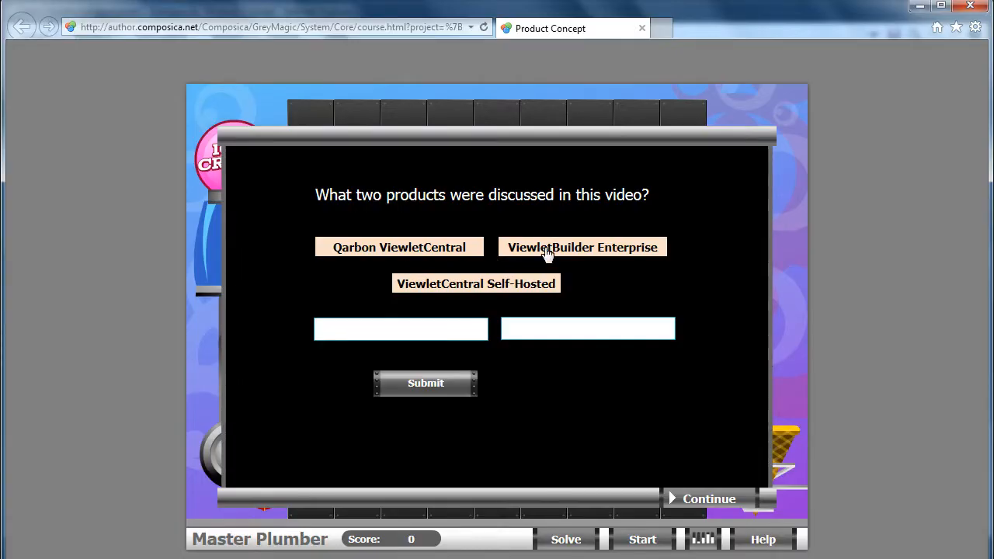
Step: Drag ViewletBuilder Enterprise and ViewletCentral Self-Hosted into the two answer boxes
left_click_drag(543, 255, 370, 325)
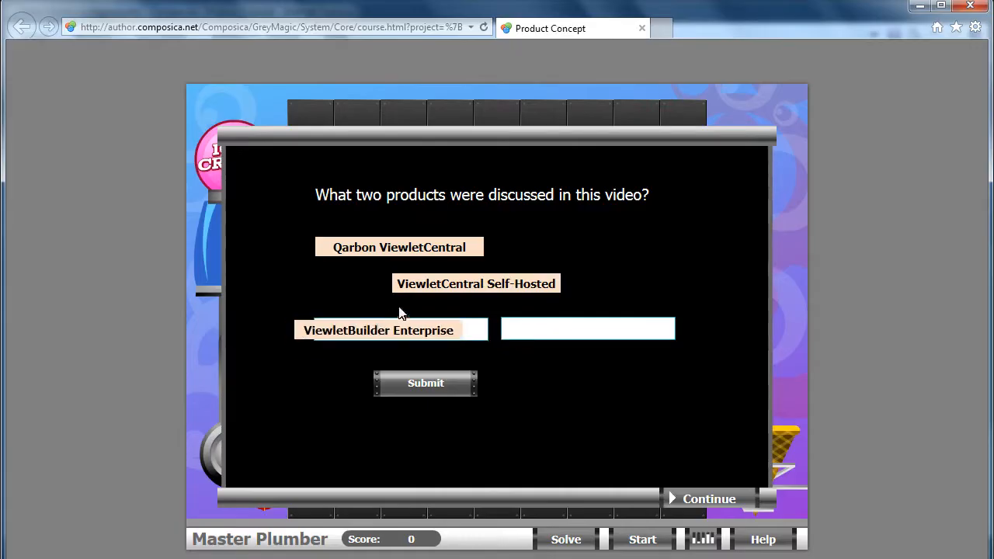
left_click_drag(424, 289, 498, 357)
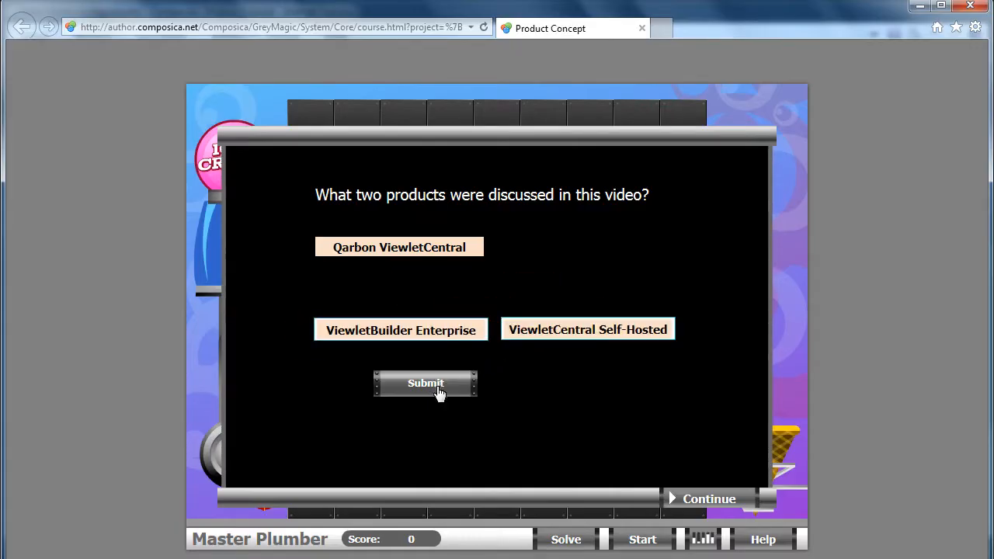
Step: Submit the two-product answer and continue back to the pipe board
left_click(439, 393)
left_click(702, 498)
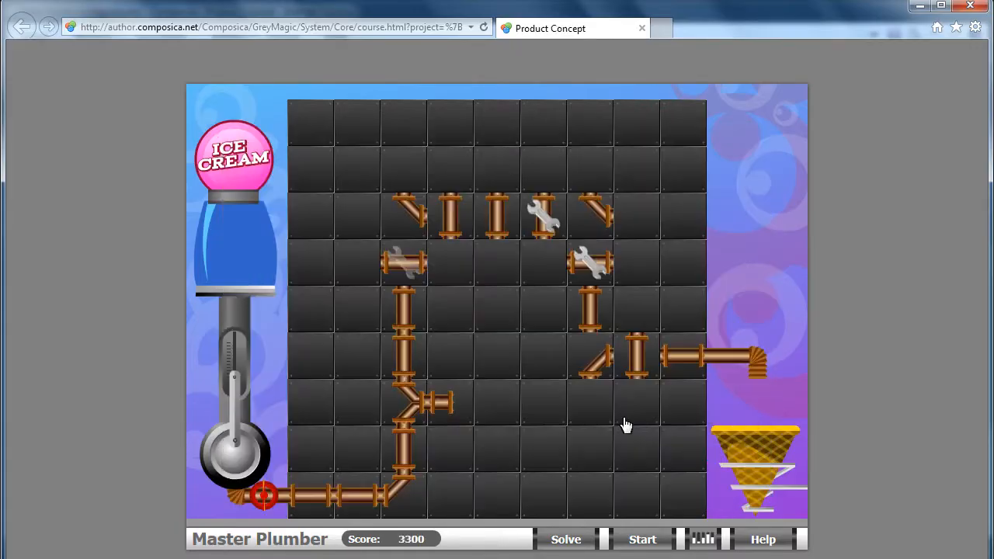
Step: Rotate the pipes along the upper row into a connected line and select the wrench pipe on that row
left_click(402, 272)
left_click(406, 230)
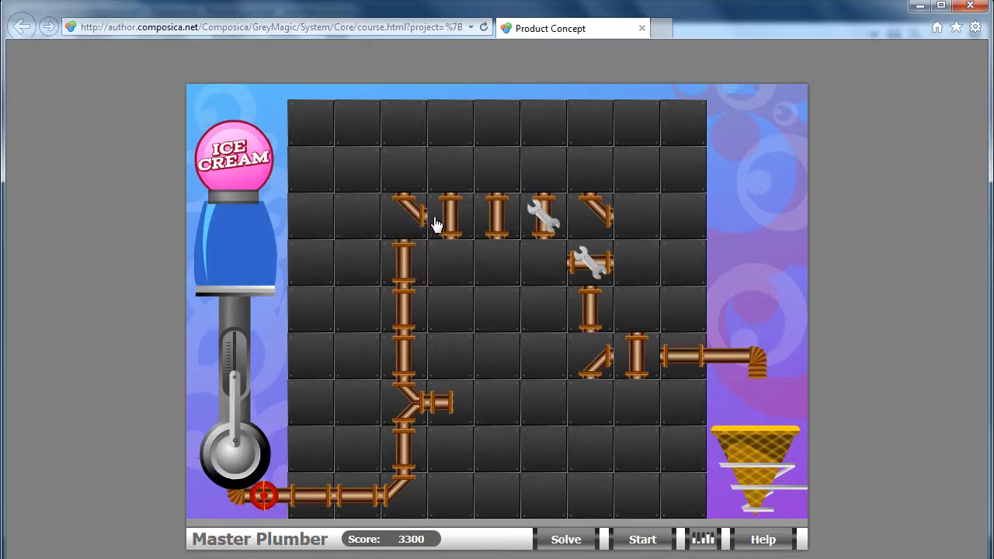
left_click(461, 227)
left_click(497, 226)
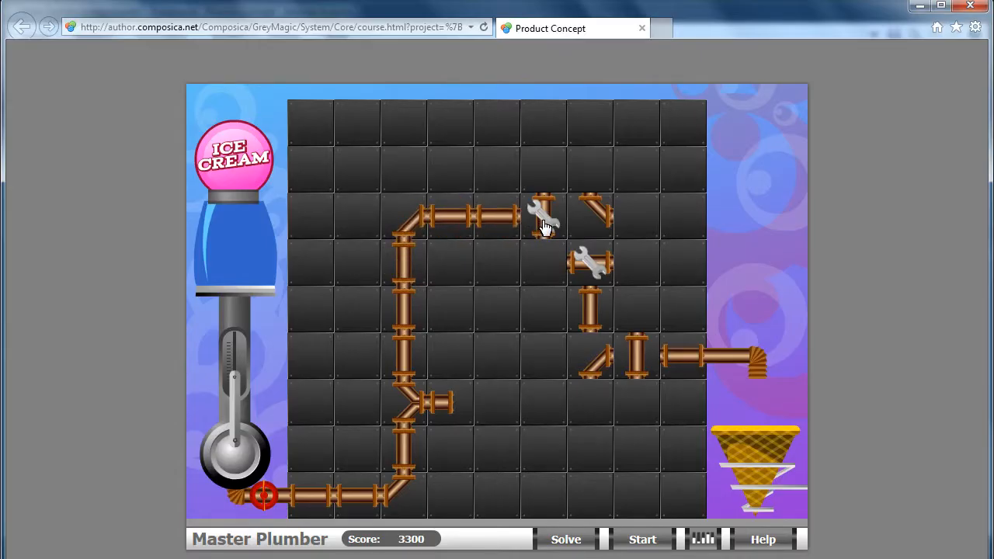
left_click(545, 226)
Step: Answer the mascot question with Qarbie, submit it, and continue the game
left_click(409, 290)
left_click(427, 368)
left_click(564, 392)
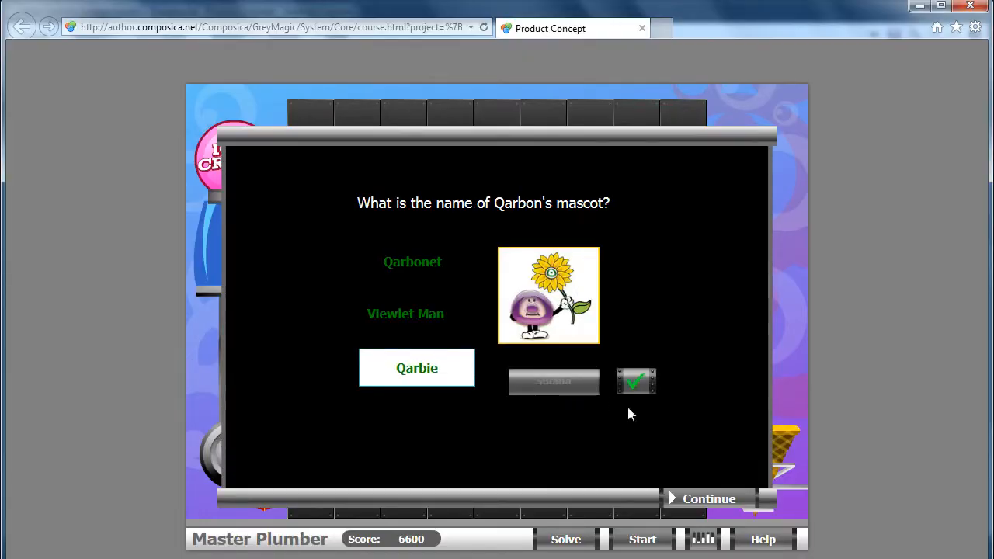
left_click(720, 497)
Step: Rotate the upper-right corner pipe, answer the training demo question True, submit, and continue
left_click(551, 223)
left_click(594, 221)
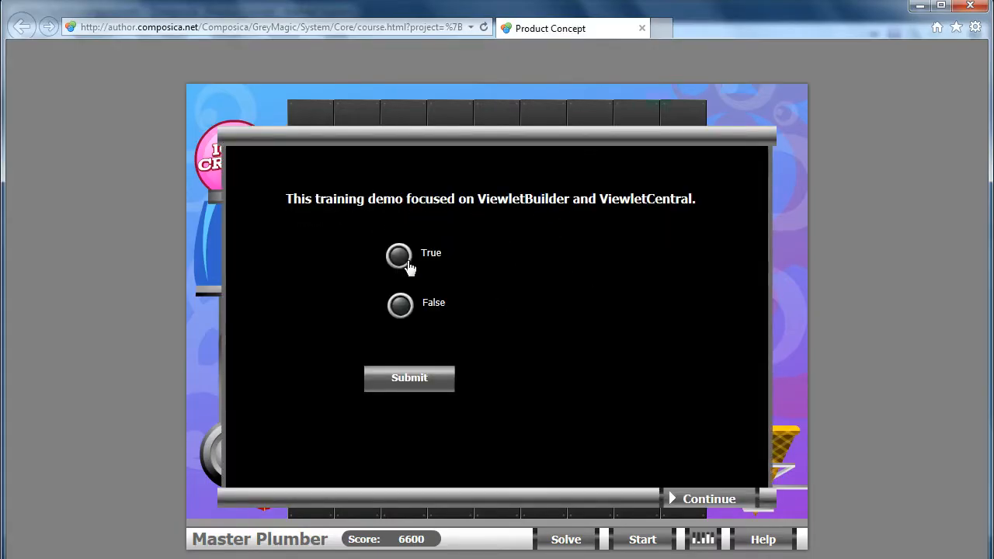
left_click(398, 255)
left_click(409, 381)
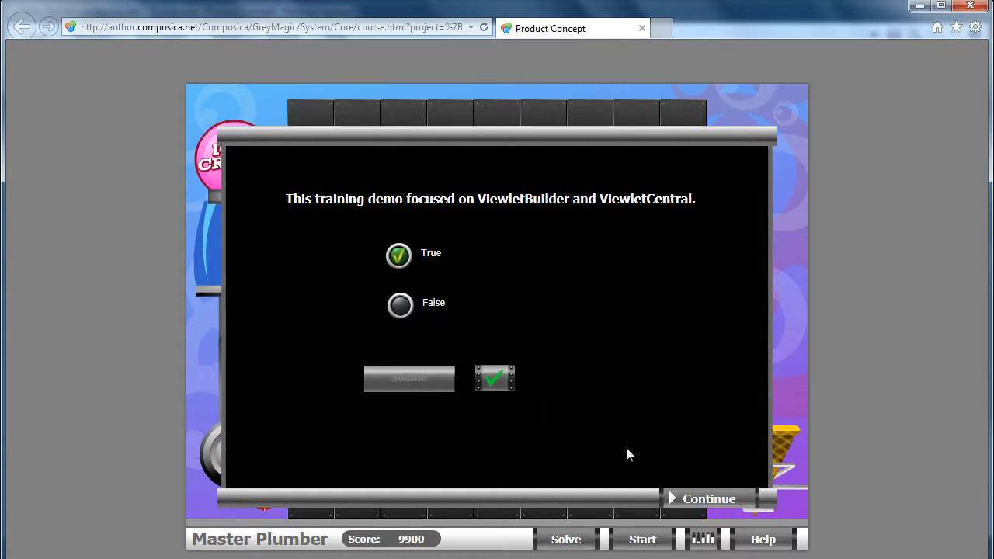
left_click(709, 498)
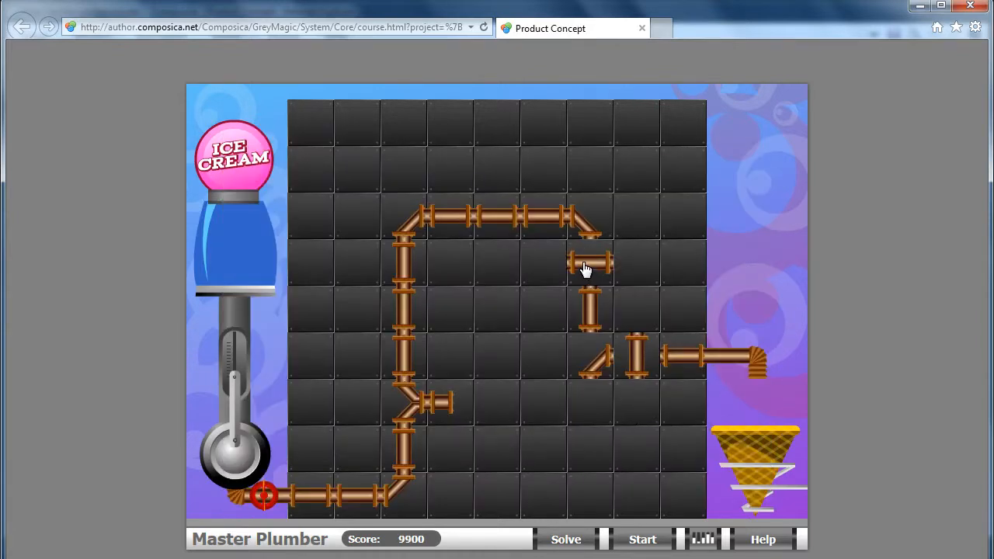
Step: Rotate the remaining right-side pipes to connect the line to the ice cream outlet
left_click(585, 269)
left_click(593, 357)
left_click(590, 360)
left_click(592, 361)
left_click(625, 359)
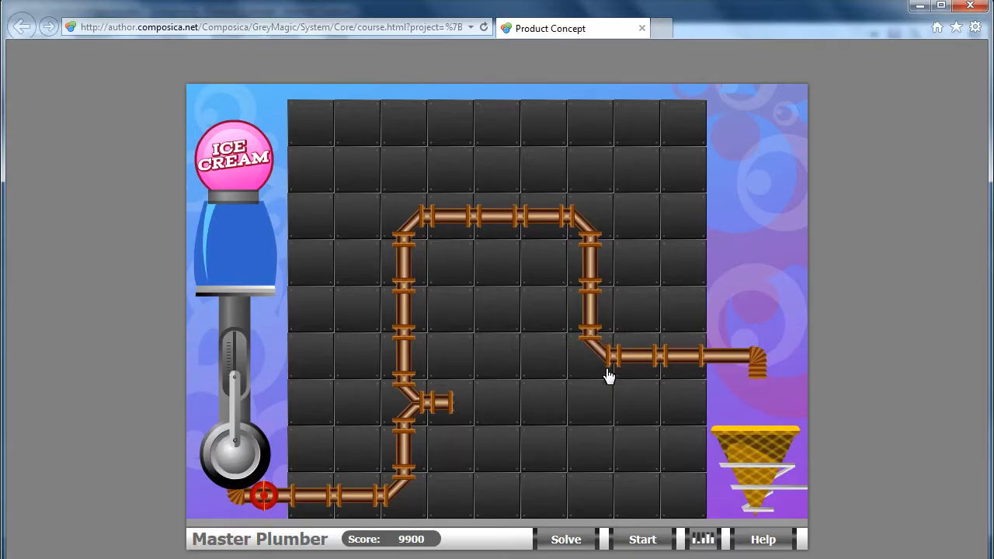
Step: Open the valve to finish the game and close the preview window
left_click(265, 501)
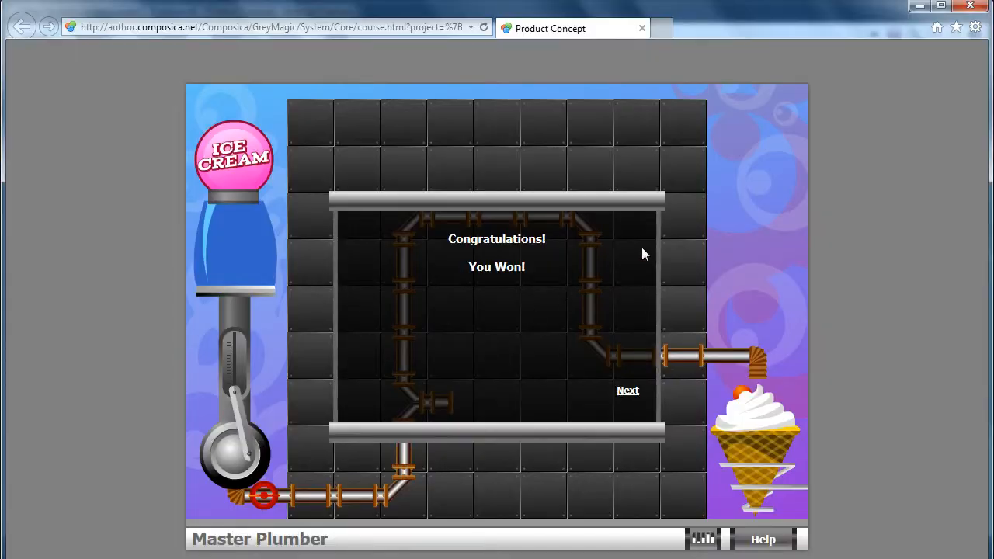
left_click(969, 6)
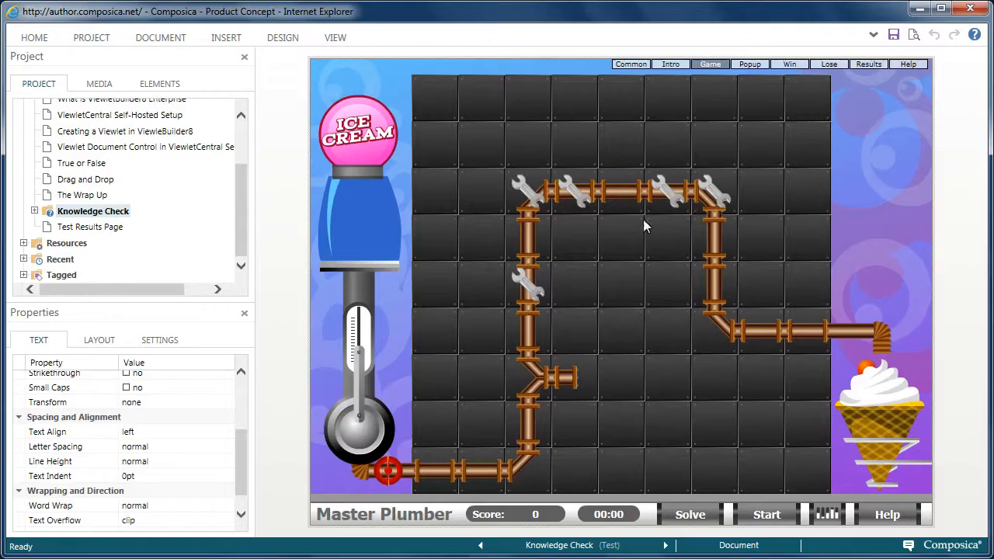